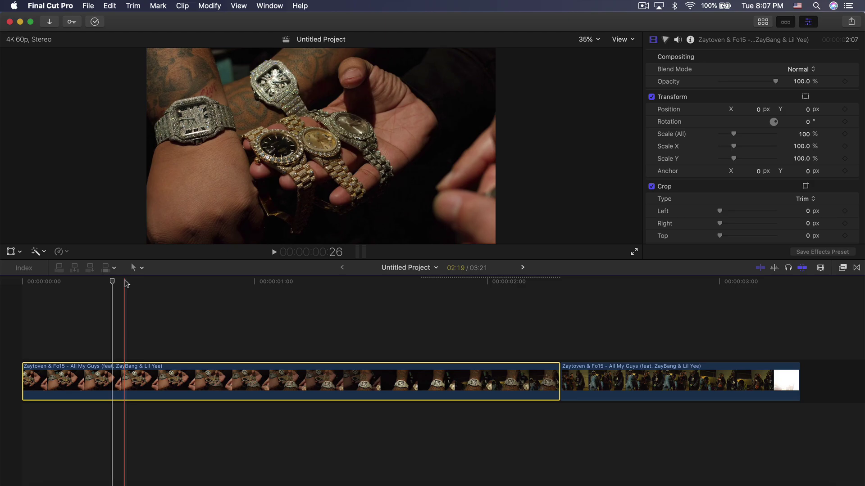
- Split the first clip at 1:50 on the watch close-up and delete the segment between the cut and the group shot
drag(127, 283, 176, 290)
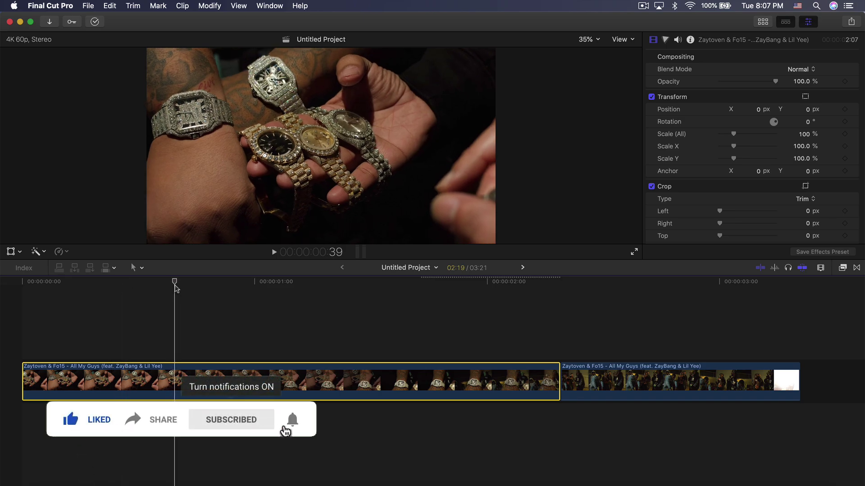
drag(176, 288, 152, 291)
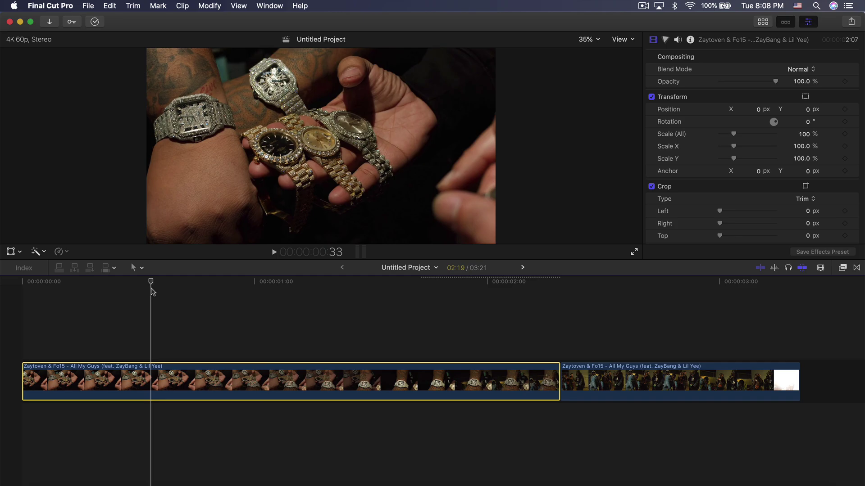
drag(151, 288, 476, 349)
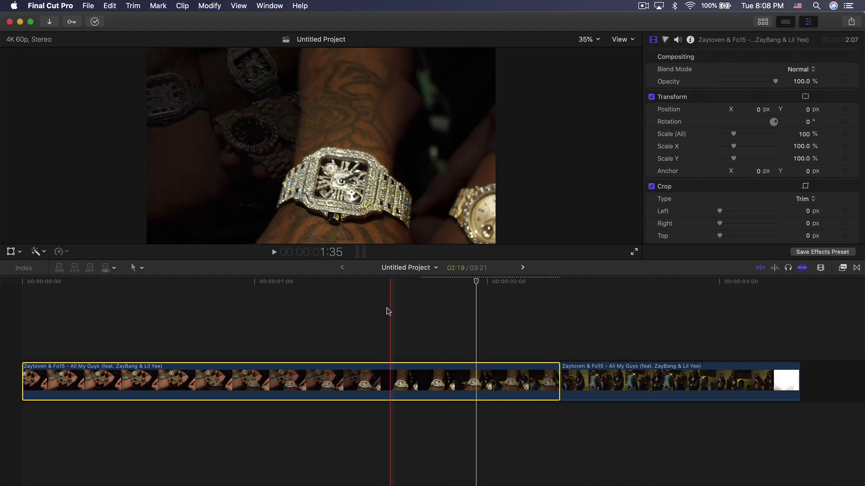
mouse_move(435, 281)
mouse_down()
mouse_move(293, 283)
mouse_move(486, 287)
mouse_move(447, 290)
mouse_up()
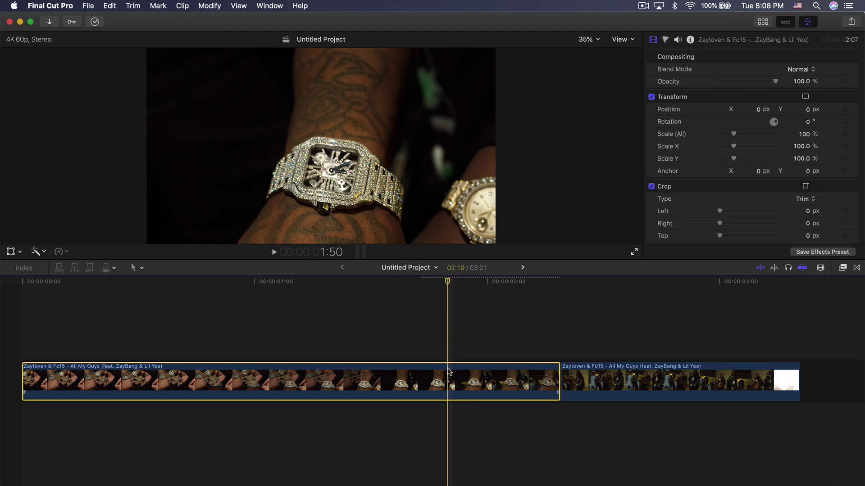
key(super+b)
click(462, 376)
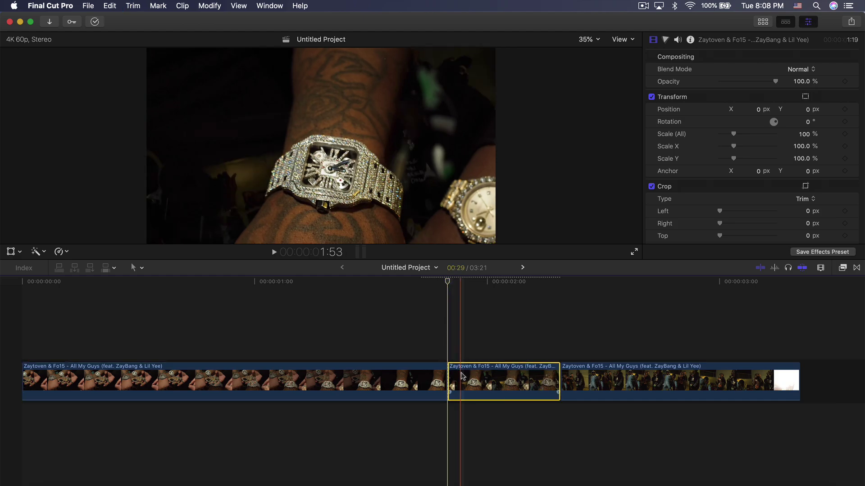
key(Delete)
- Split the shortened first clip at 1:40, leaving a short watch segment before the group shot
key(Left)
key(Left)
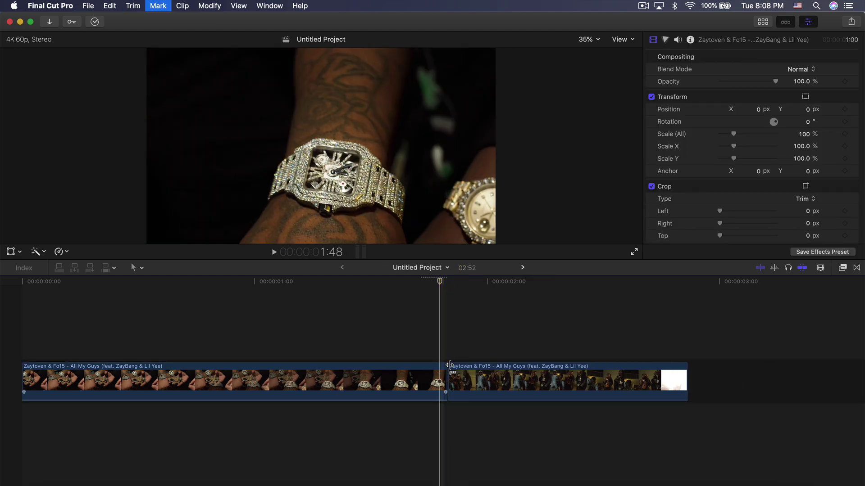
key(Left)
key(Left)
key(Left)
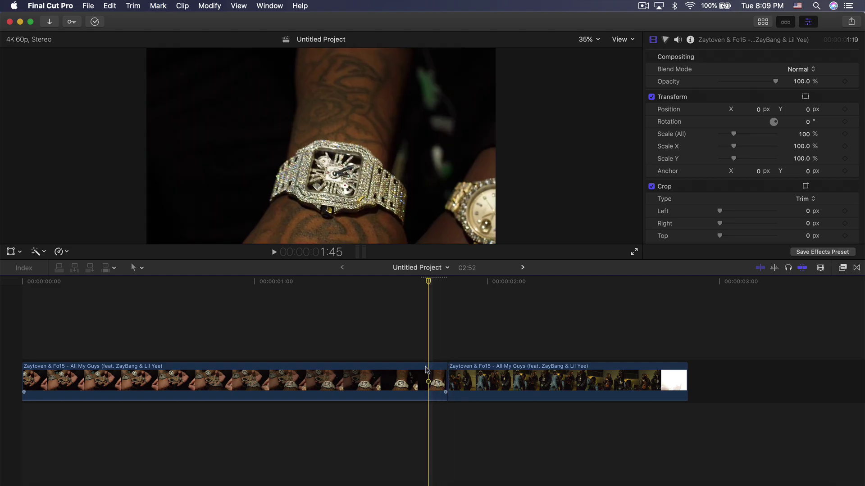
click(410, 371)
key(super+b)
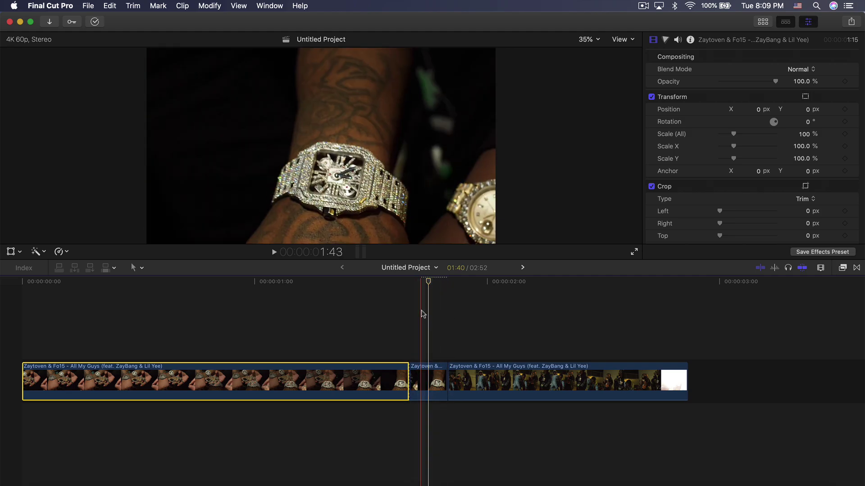
- Add a freeze frame from the last frame of the short watch segment, at 1:49
click(415, 389)
click(447, 283)
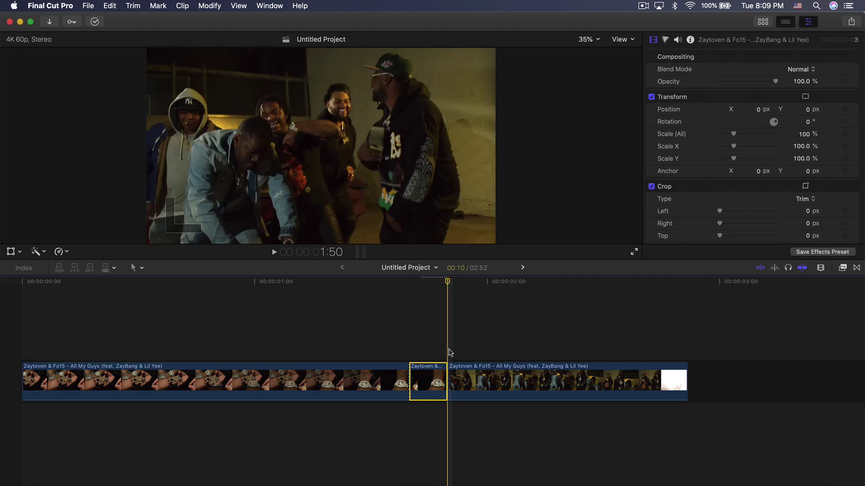
key(Left)
click(112, 7)
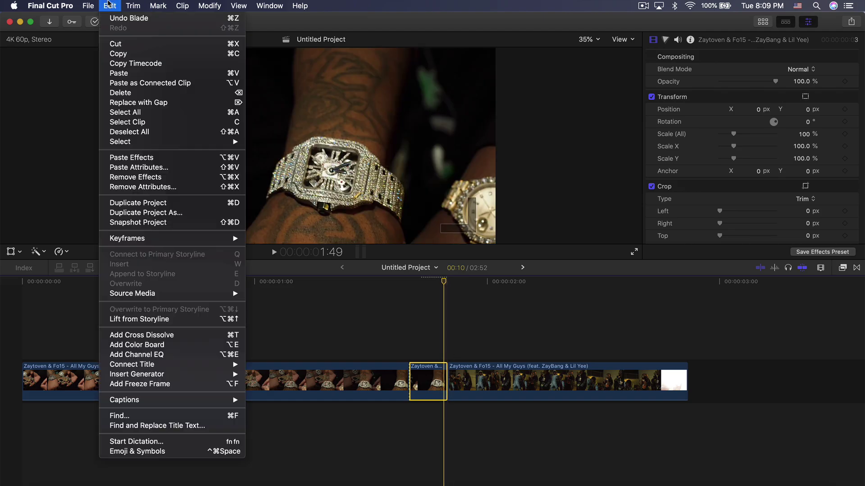
click(162, 384)
key(super+minus)
key(super+minus)
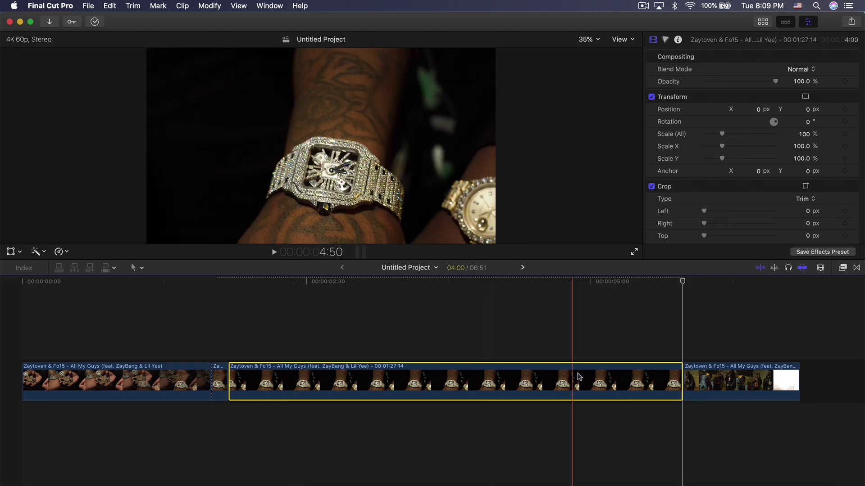
- Shorten the freeze frame to a duration of 1:03 and play back the transition into it
click(227, 334)
key(Left)
key(Right)
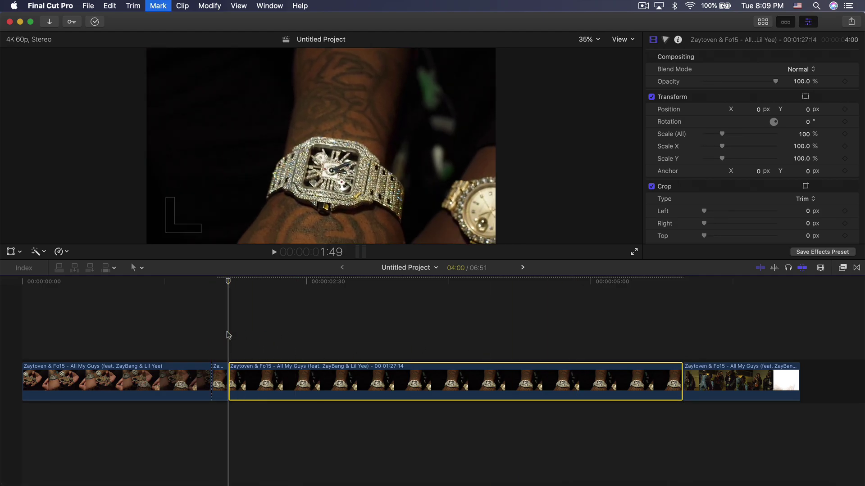
key(space)
key(space)
drag(676, 373, 347, 373)
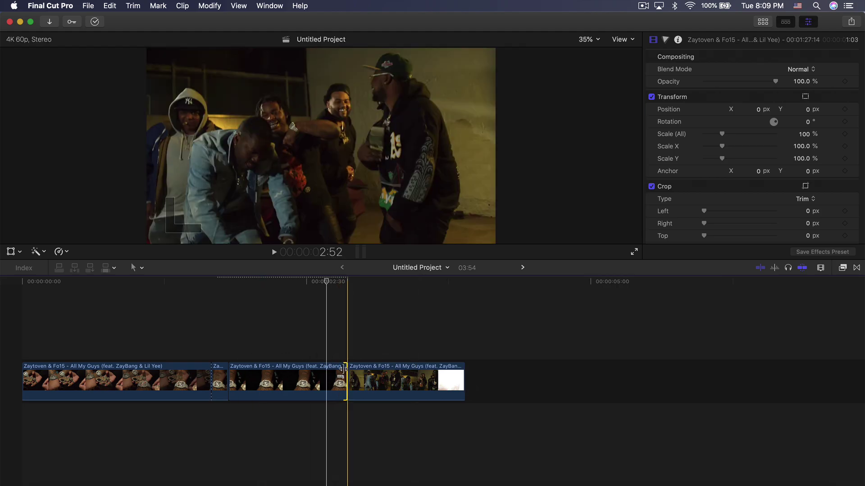
key(space)
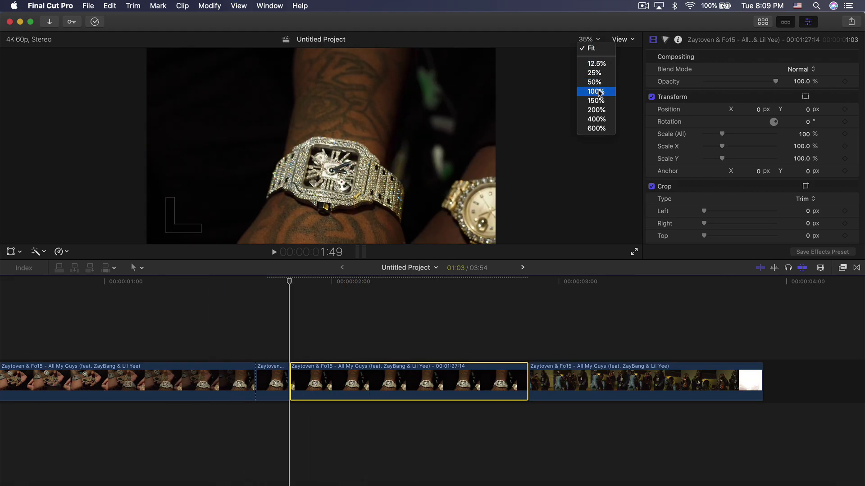
- Duplicate the freeze frame as a connected clip directly above the original, with the mask effects on hand
click(599, 93)
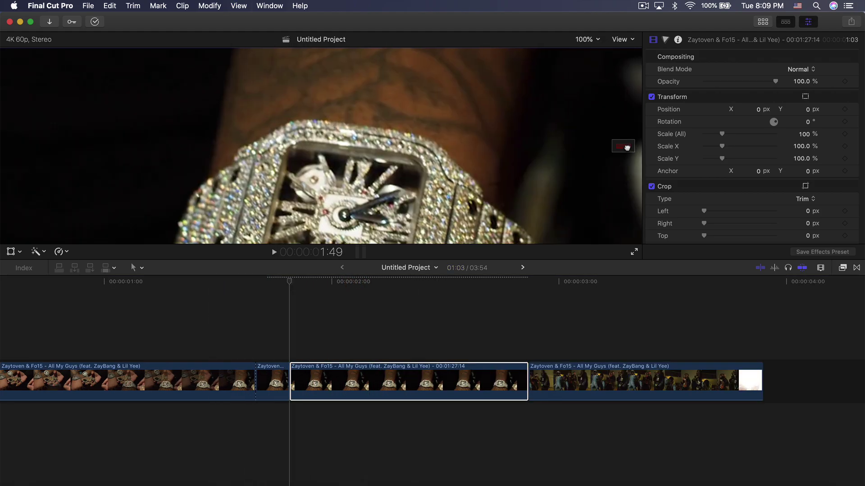
click(841, 268)
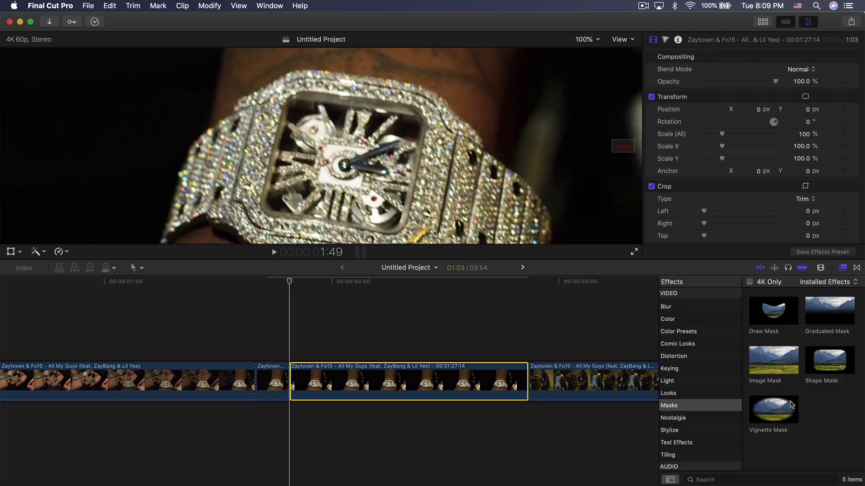
drag(378, 383, 360, 336)
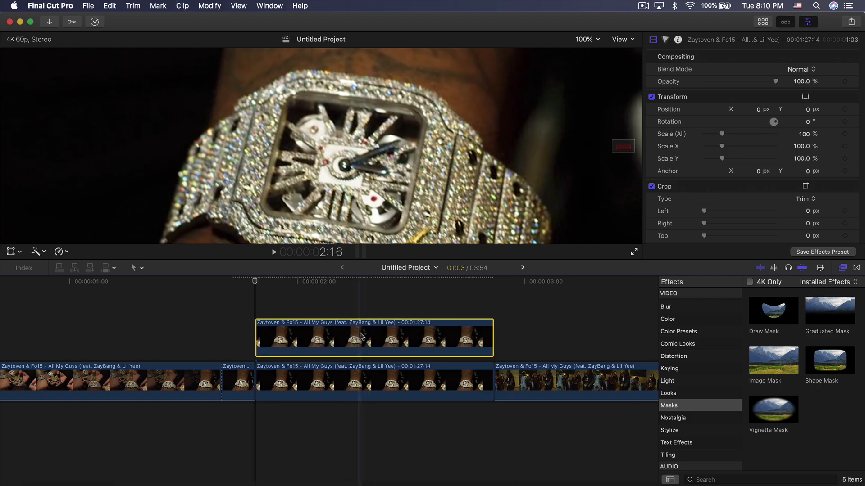
- Apply the Draw Mask effect to the upper freeze frame and trace the watch's long hand
mouse_move(773, 310)
mouse_down()
mouse_move(386, 312)
mouse_move(383, 329)
mouse_up()
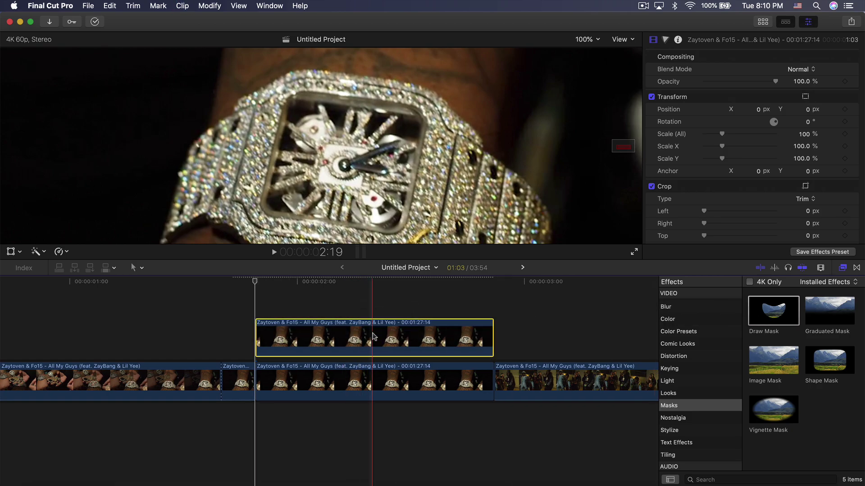
click(843, 268)
drag(630, 145, 629, 144)
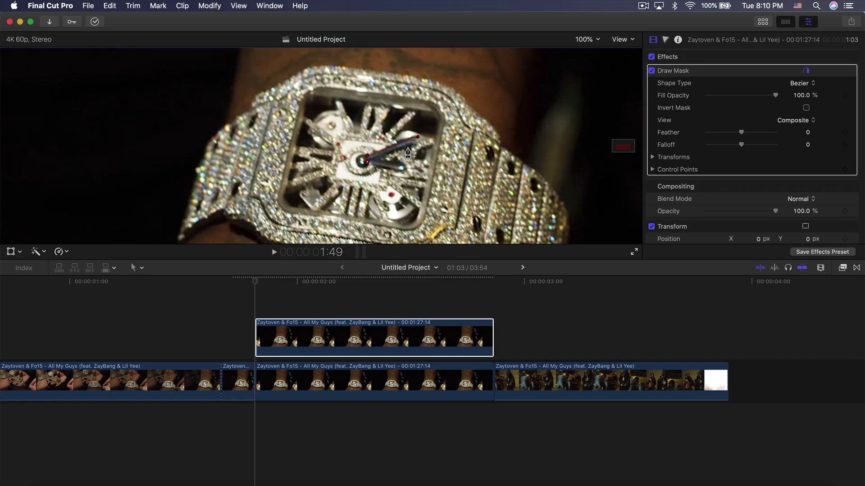
- Set the hand mask's feather to 7.0, disabling the lower freeze frame during the adjustment and re-enabling it
click(379, 380)
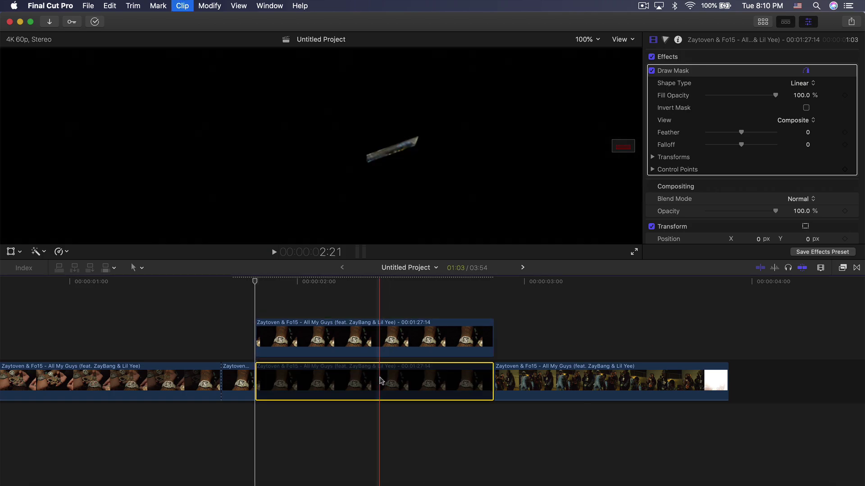
key(v)
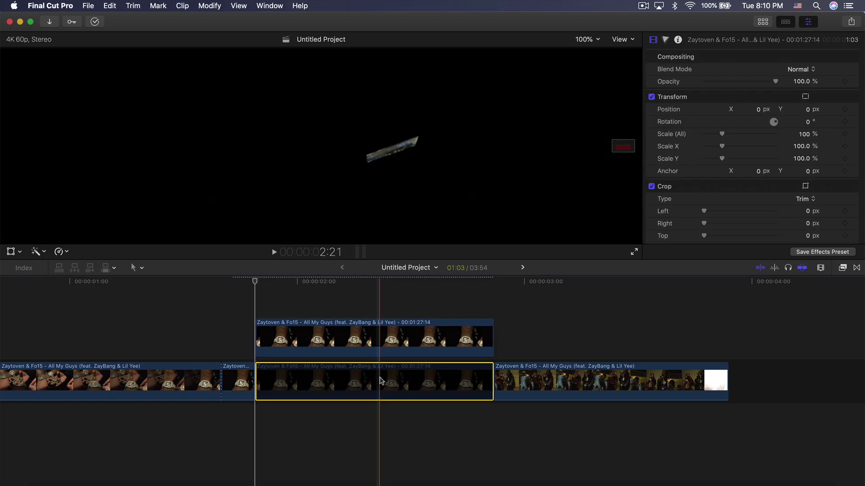
click(370, 345)
mouse_move(743, 135)
mouse_down()
mouse_move(752, 134)
mouse_move(731, 132)
mouse_up()
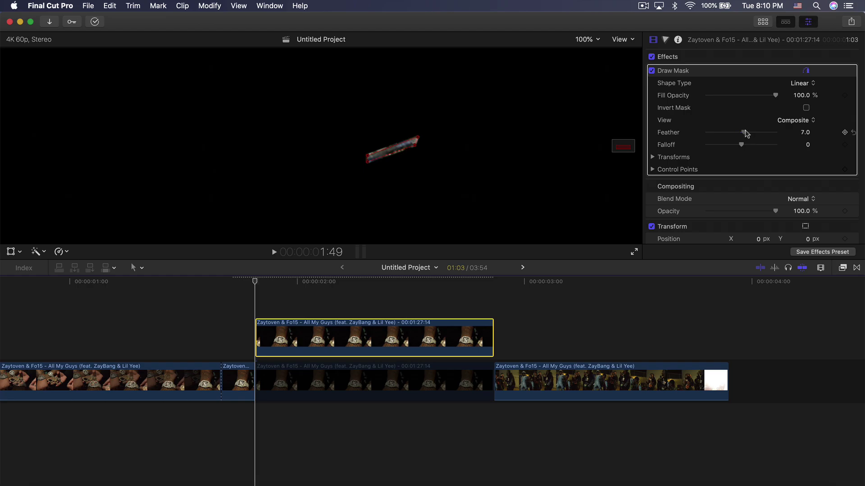
click(325, 377)
key(v)
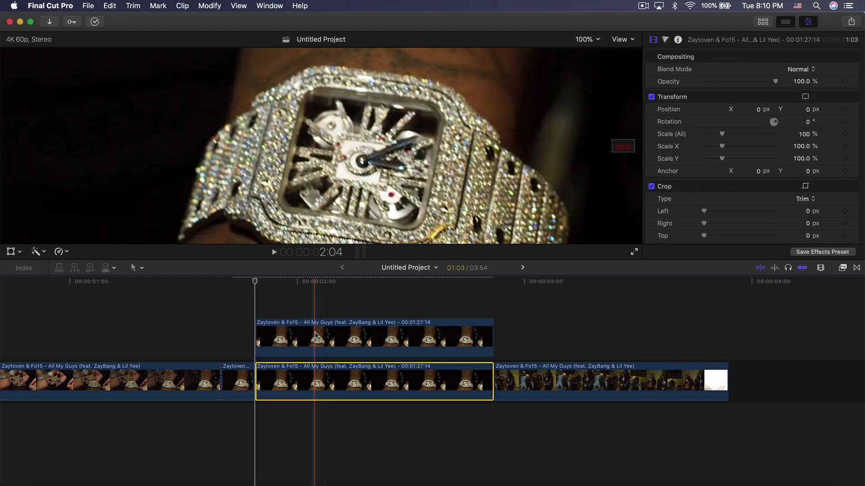
- Turn on the Transform controls for the upper masked clip, test its rotation and undo the test
click(315, 338)
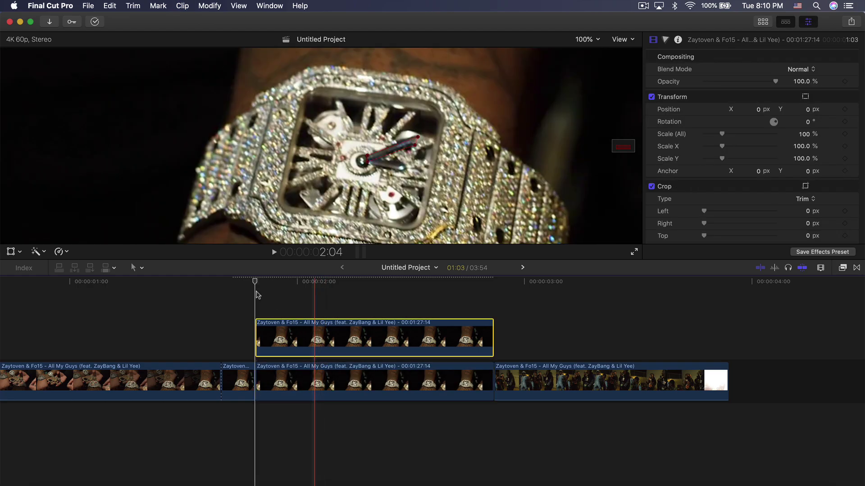
click(13, 252)
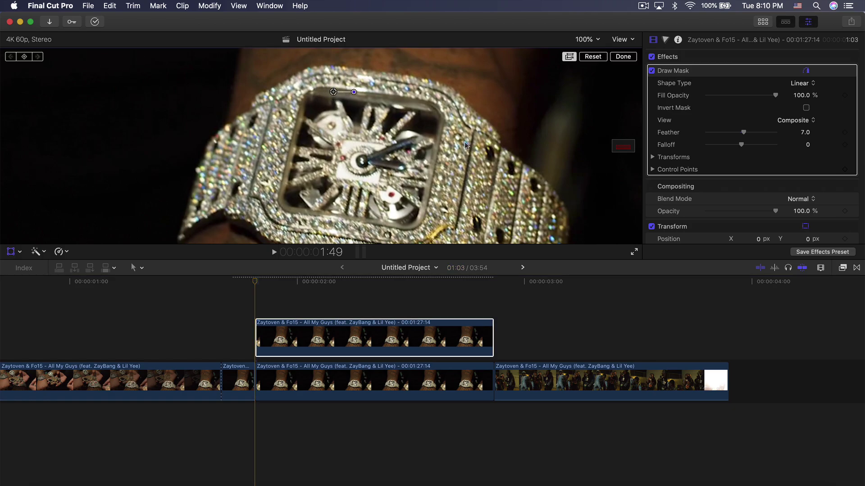
scroll(721, 178, down, 5)
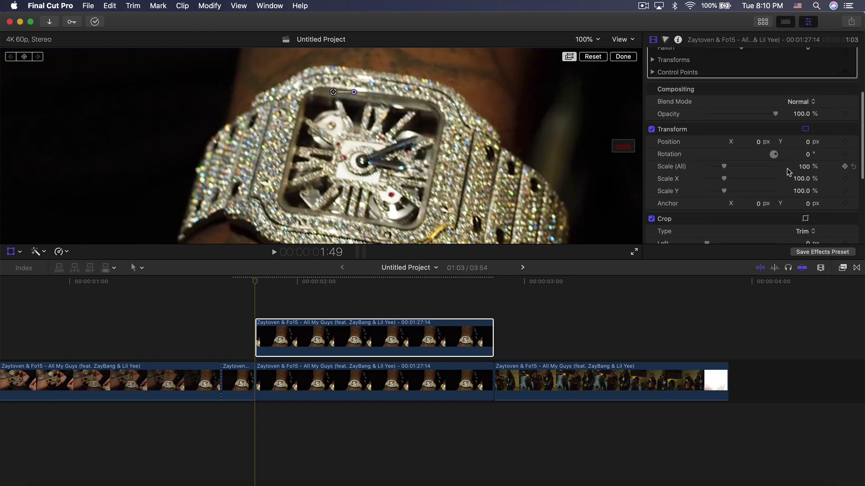
drag(809, 157, 800, 198)
key(super+z)
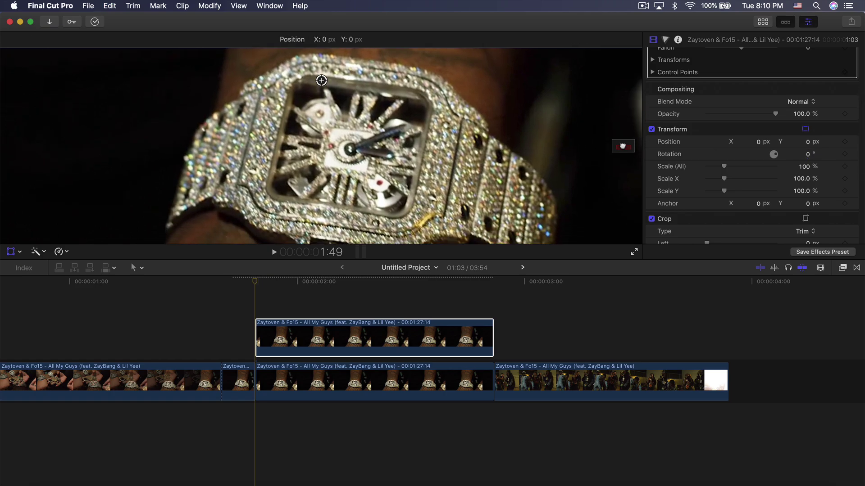
- Set the masked clip's anchor to X 128 and Y -259 px and reposition the hand over the watch's centre
scroll(760, 158, down, 2)
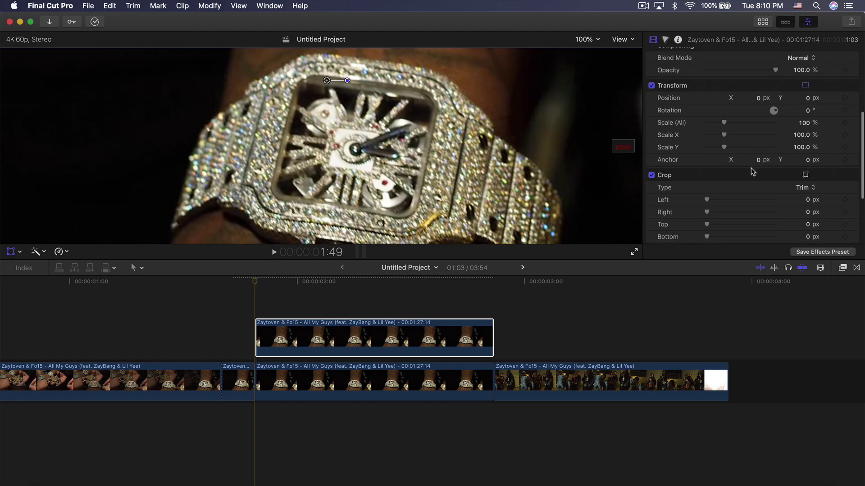
drag(758, 160, 796, 162)
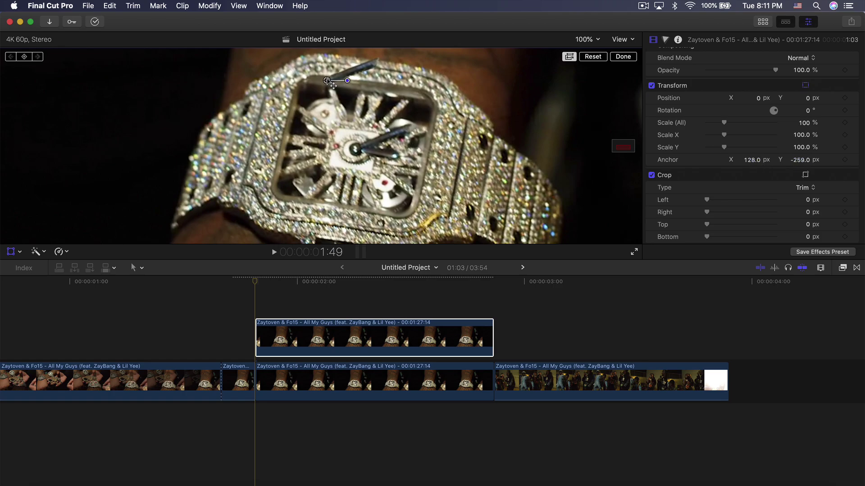
mouse_move(336, 86)
mouse_down()
mouse_move(266, 104)
mouse_move(297, 172)
mouse_up()
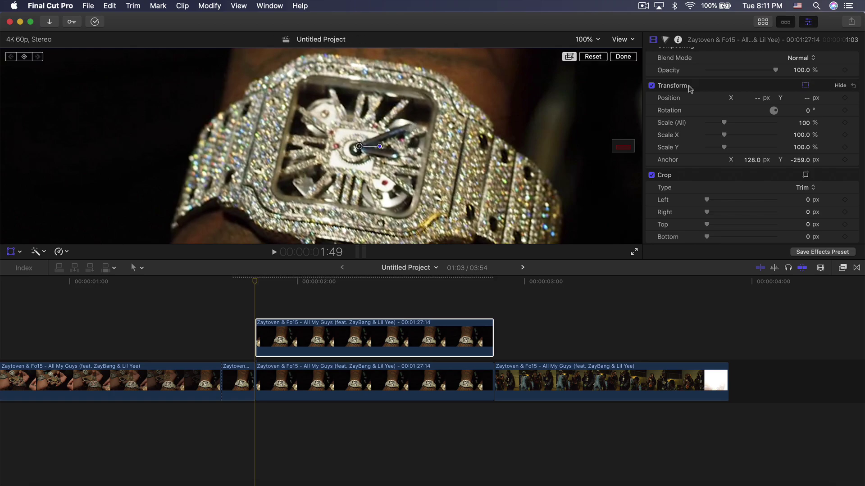
- Switch the masked clip's effects off and back on to check the hand's alignment with the watch
scroll(652, 57, up, 5)
click(651, 56)
click(651, 56)
click(359, 134)
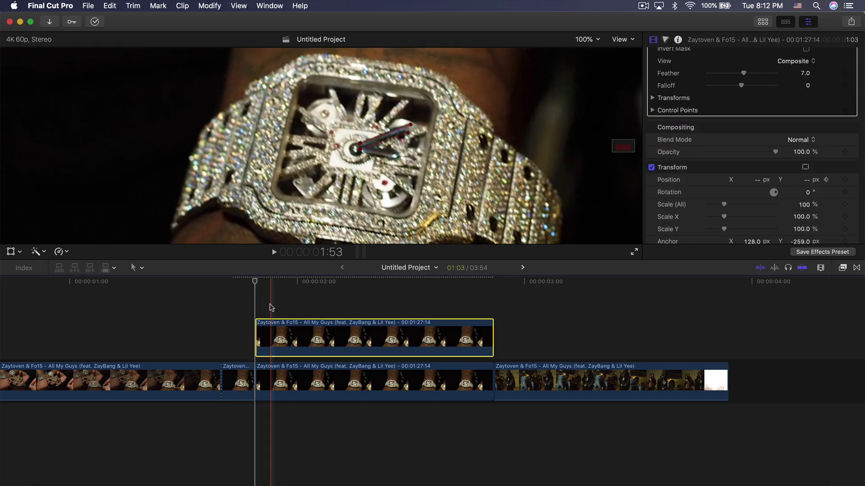
- Add a Rotation keyframe of 0° at the masked clip's start and set its rotation to 360° at 2:17
scroll(712, 163, down, 2)
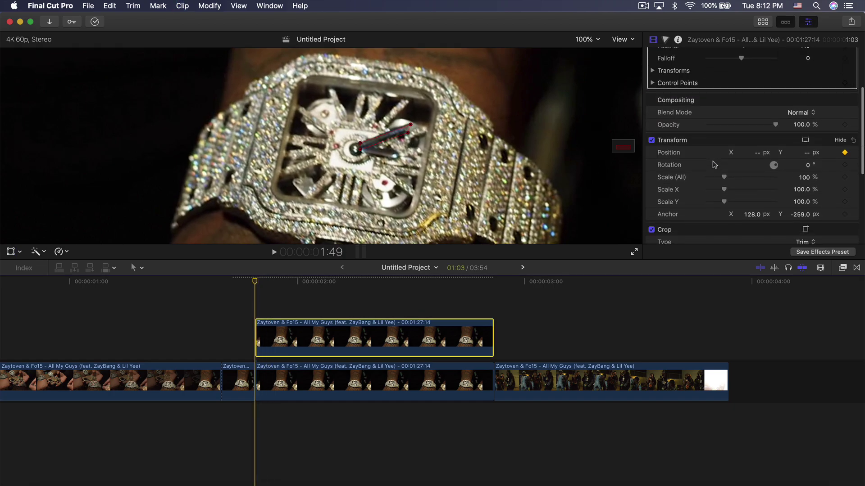
click(12, 252)
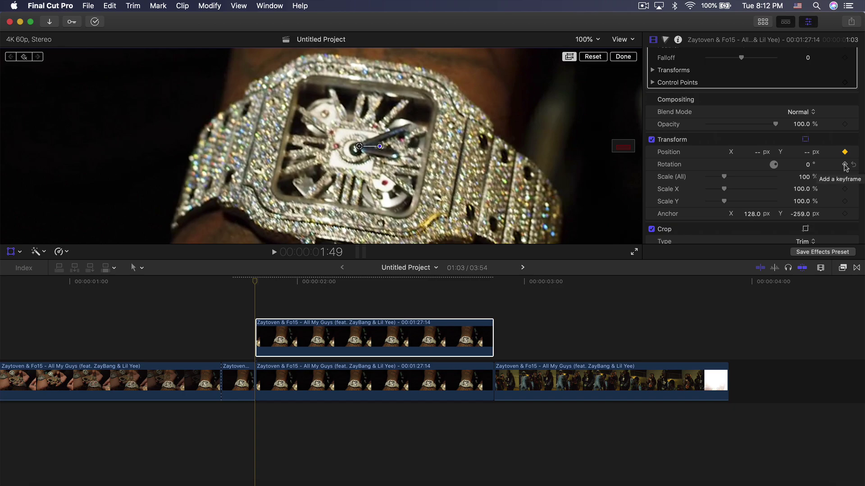
drag(354, 279, 363, 277)
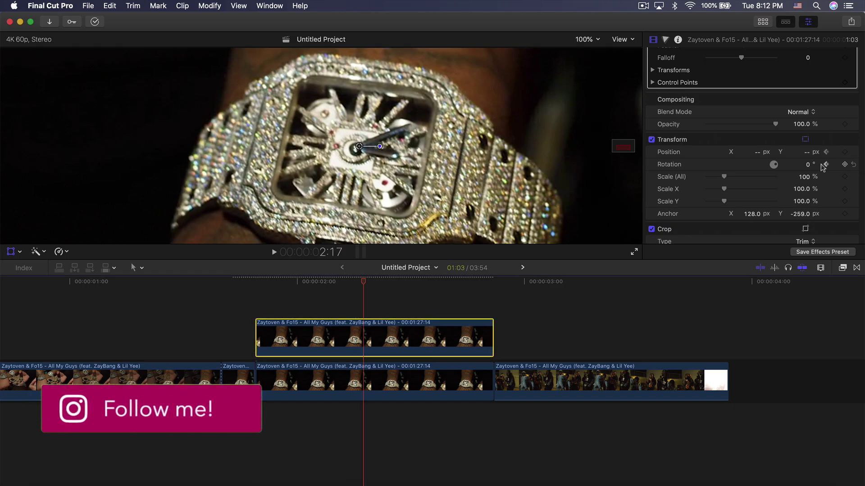
click(808, 165)
text(3)
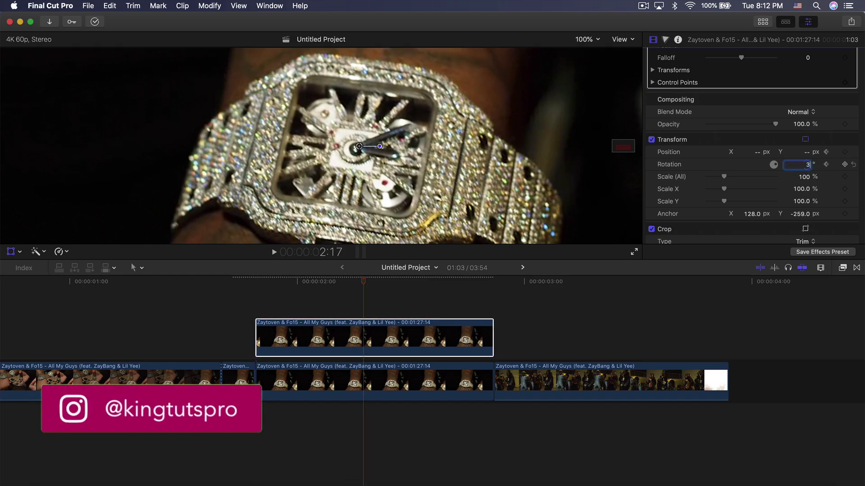
text(60)
key(Return)
- Play the masked clip from its start and scrub through it to check the hand's spin
drag(346, 280, 256, 298)
key(space)
click(256, 289)
key(space)
key(space)
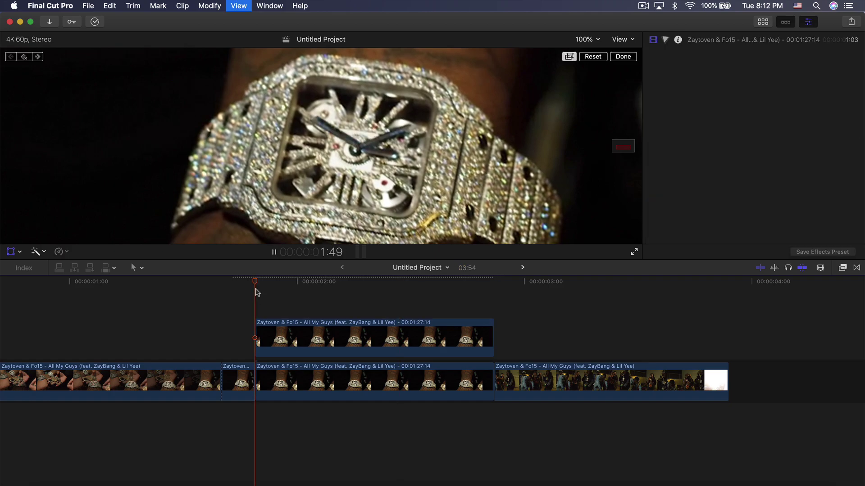
mouse_move(338, 279)
mouse_down()
mouse_move(348, 282)
mouse_move(331, 283)
mouse_move(338, 284)
mouse_up()
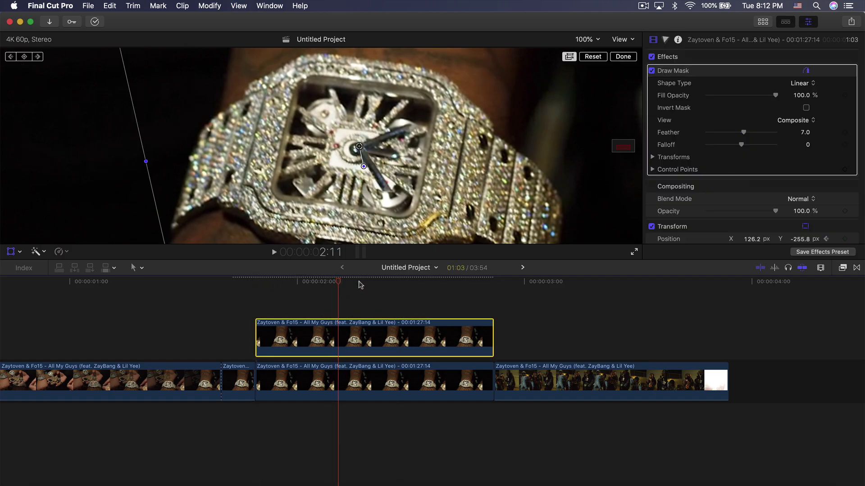
- Trim the masked clip's end to its second rotation keyframe at 2:17 and place a duplicate directly after it
right_click(331, 332)
click(363, 421)
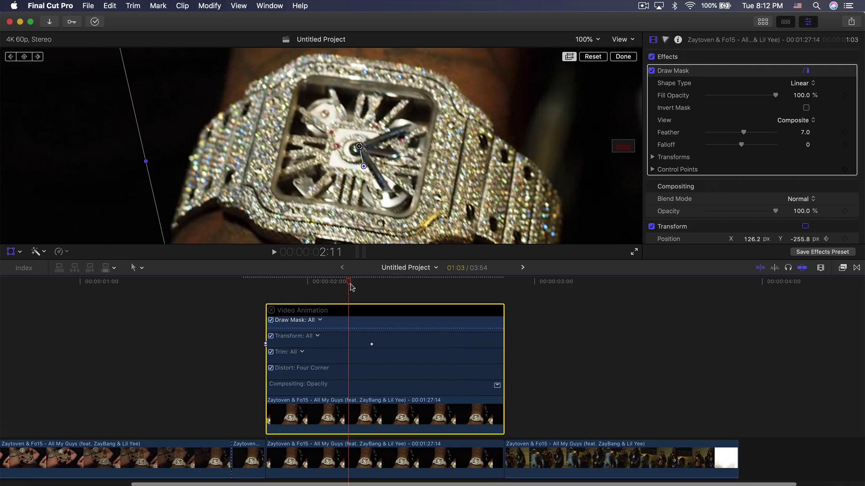
drag(351, 288, 372, 287)
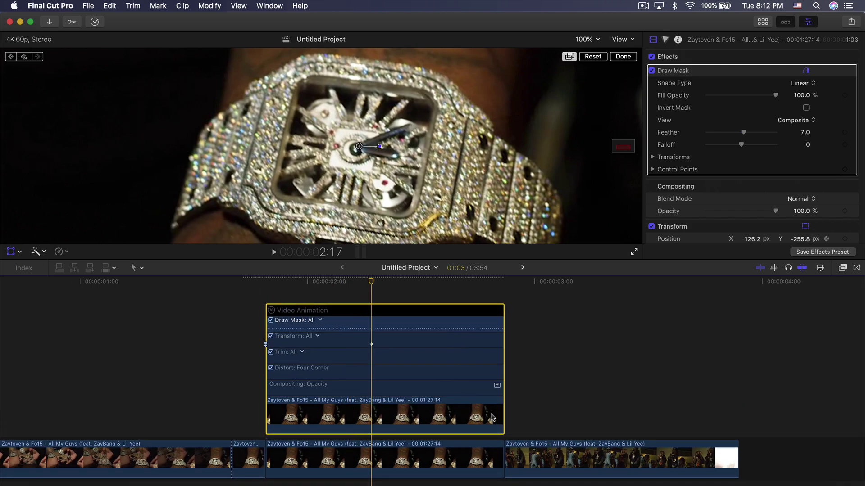
drag(499, 415, 411, 413)
click(338, 413)
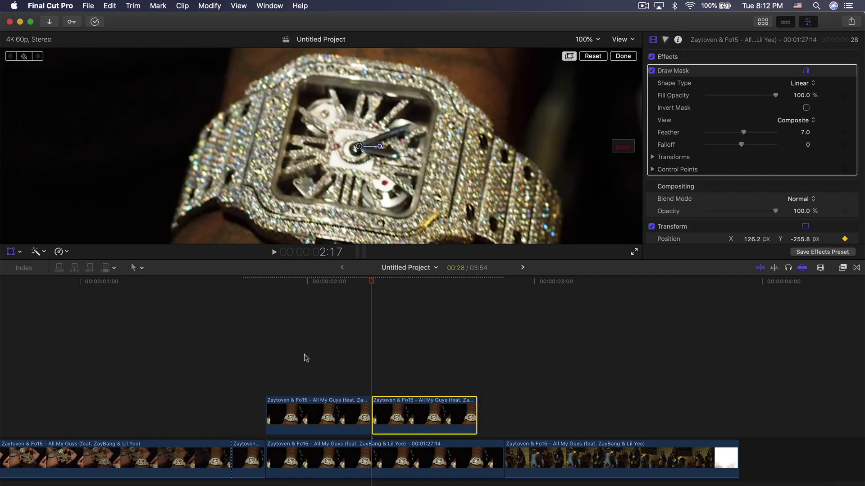
- Play both masked clips to check the direction of the hand's spin, with the whole frame fitted in the viewer
click(262, 283)
key(space)
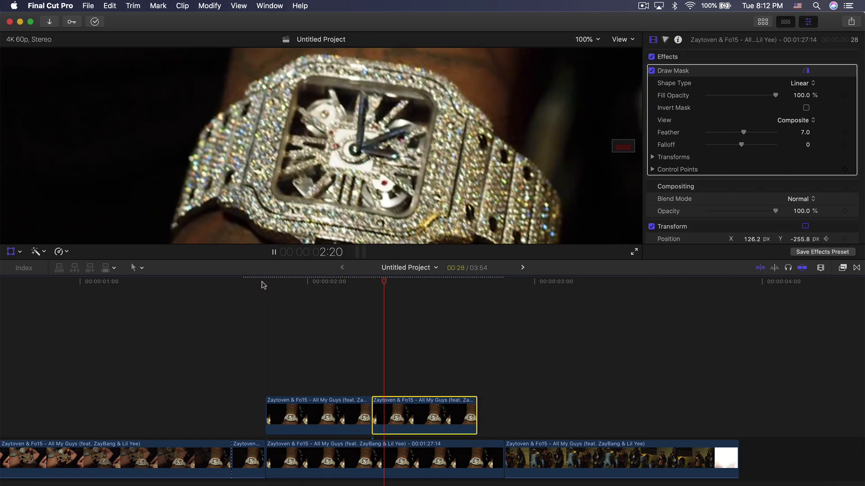
key(space)
drag(351, 282, 328, 304)
key(alt+semicolon)
click(590, 39)
click(585, 58)
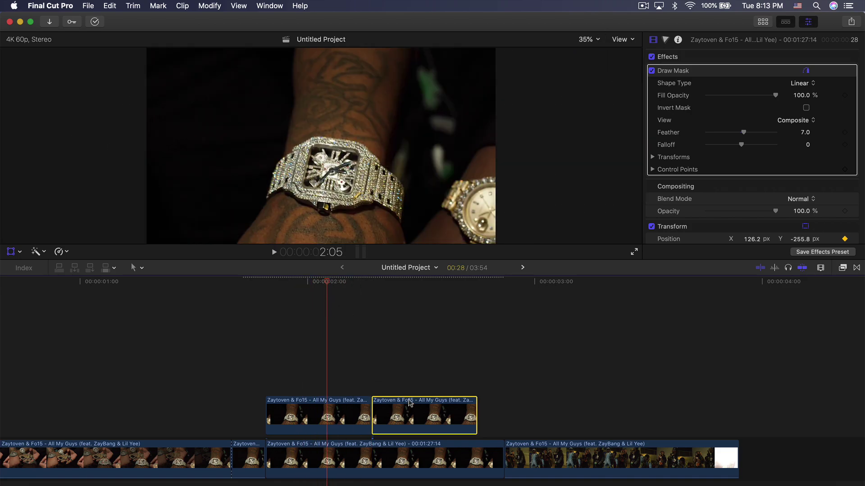
- Delete the duplicate masked clip and set the remaining clip's rotation at its end to a negative angle for a clockwise spin
click(317, 411)
click(368, 282)
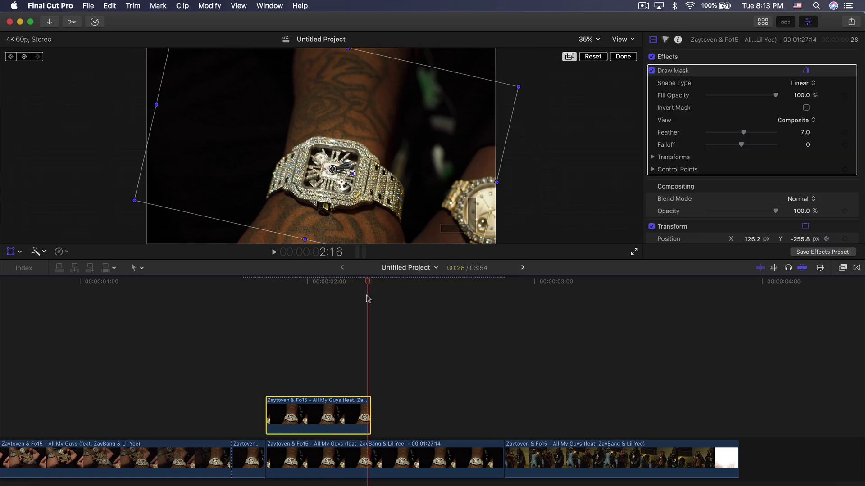
scroll(775, 178, down, 4)
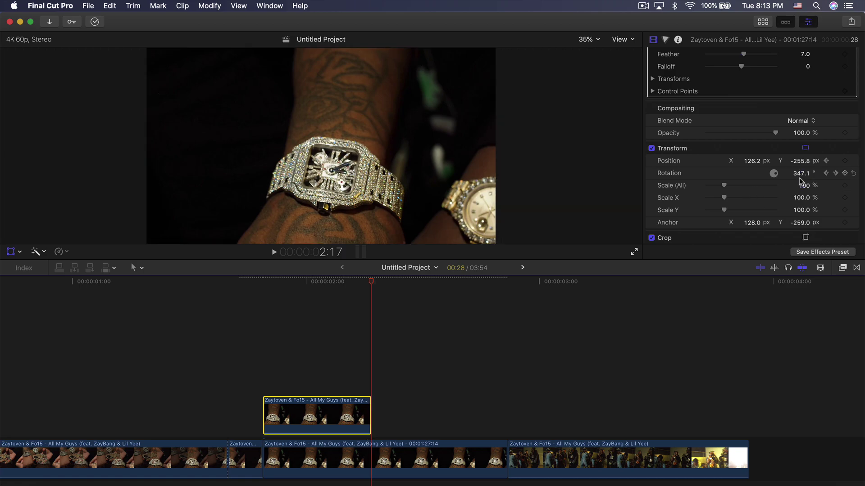
click(803, 174)
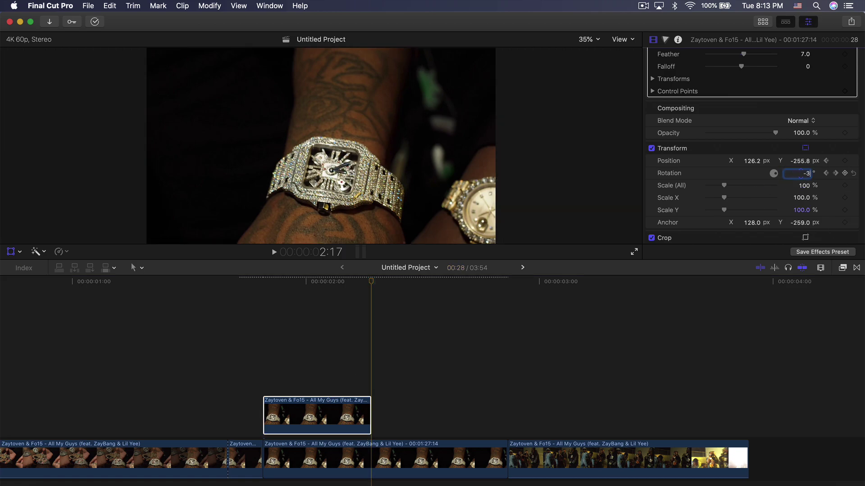
- Play the masked clip from its start to check the hand's reversed spin
mouse_move(267, 283)
mouse_down()
mouse_move(314, 283)
mouse_move(268, 287)
mouse_up()
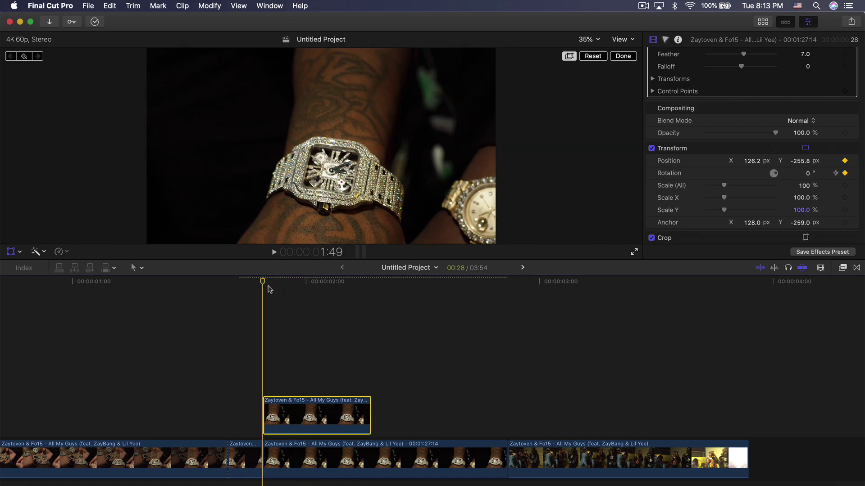
key(space)
click(287, 283)
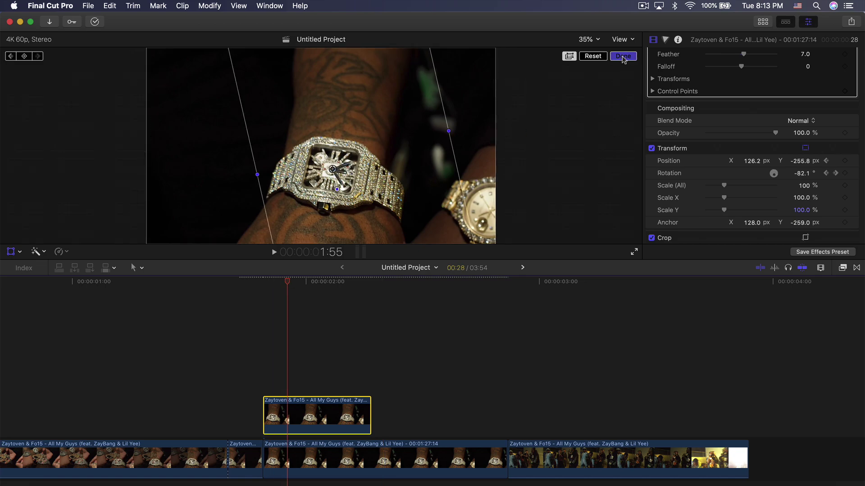
- Finish the Transform adjustment and place a duplicate of the masked clip directly after it, checking the repeated spin in playback
click(623, 57)
drag(281, 408, 389, 406)
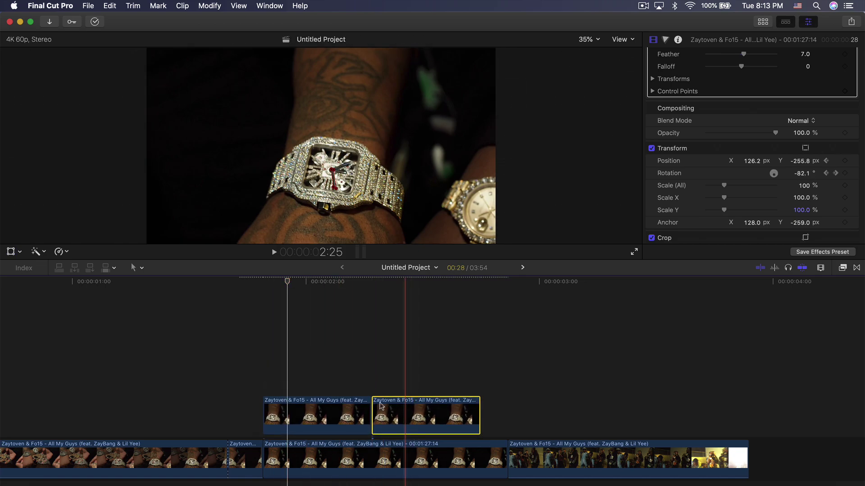
key(space)
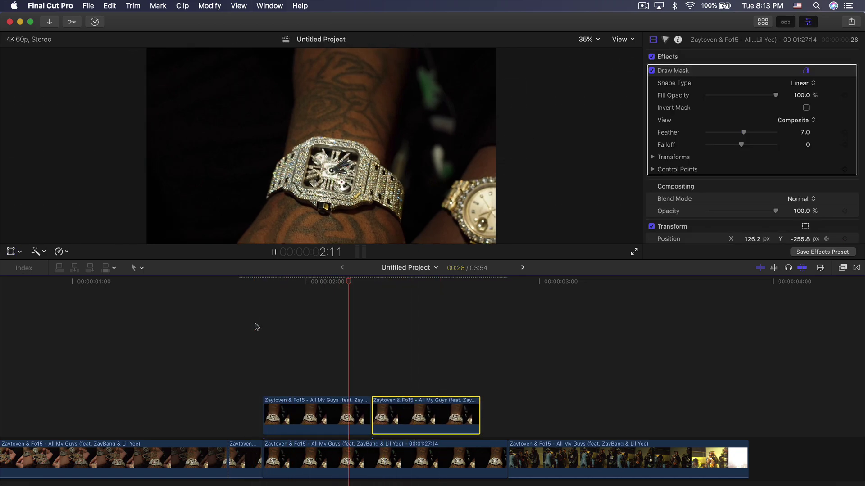
- Extend the second masked clip to the freeze frame's end and combine both masked clips into a compound clip named watch
drag(389, 365, 310, 418)
right_click(310, 419)
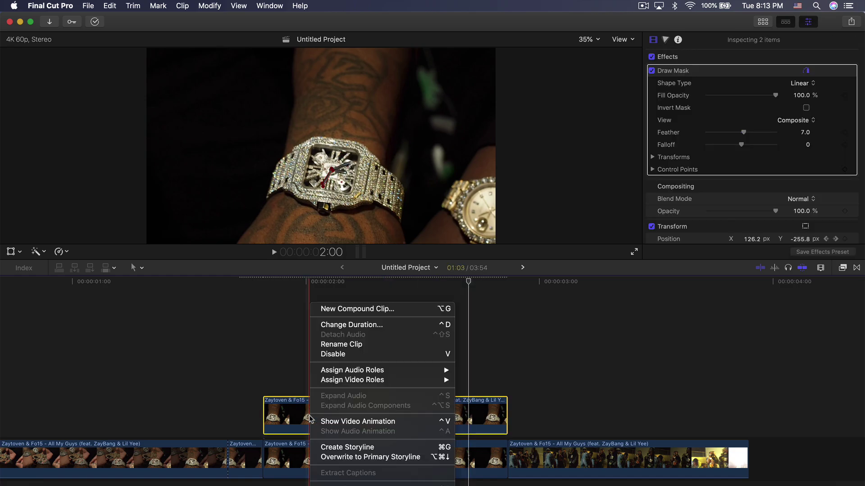
click(344, 310)
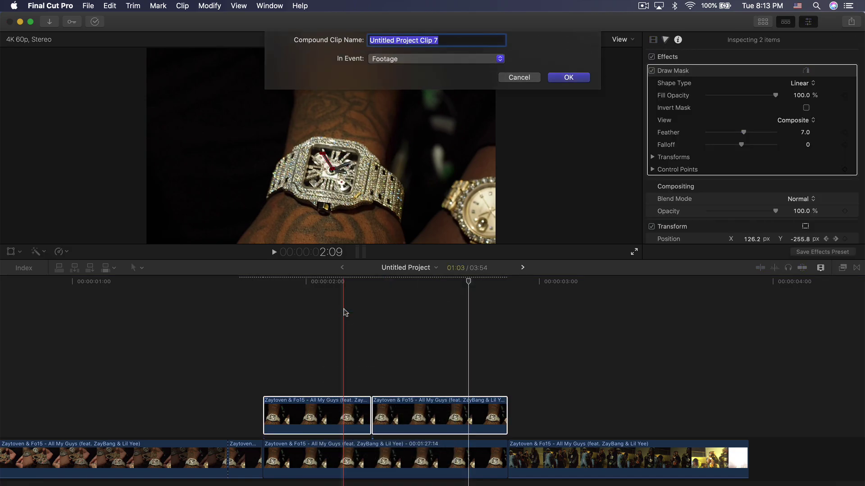
text(watch)
key(Return)
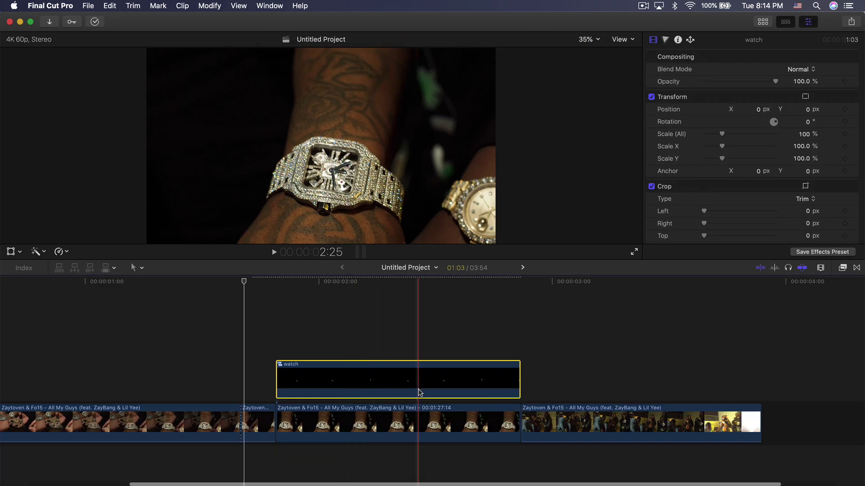
- Combine the watch compound clip and the freeze frame beneath it into a compound clip named watch2
super+click(408, 437)
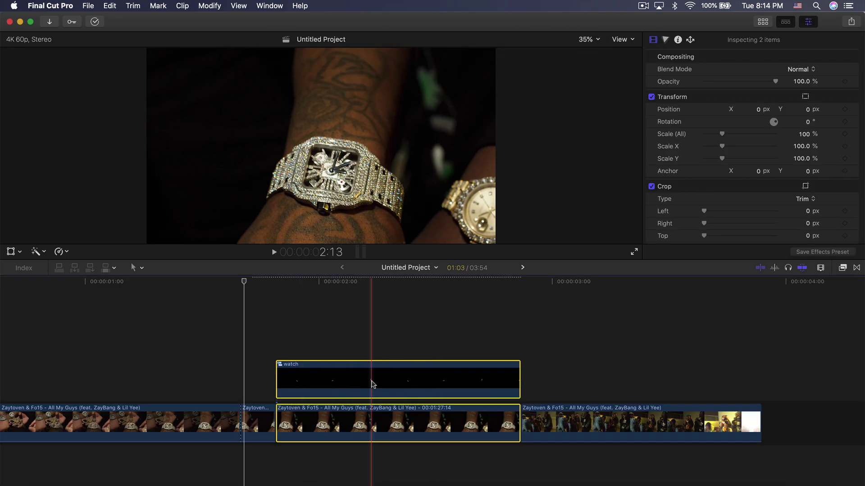
right_click(372, 384)
click(403, 312)
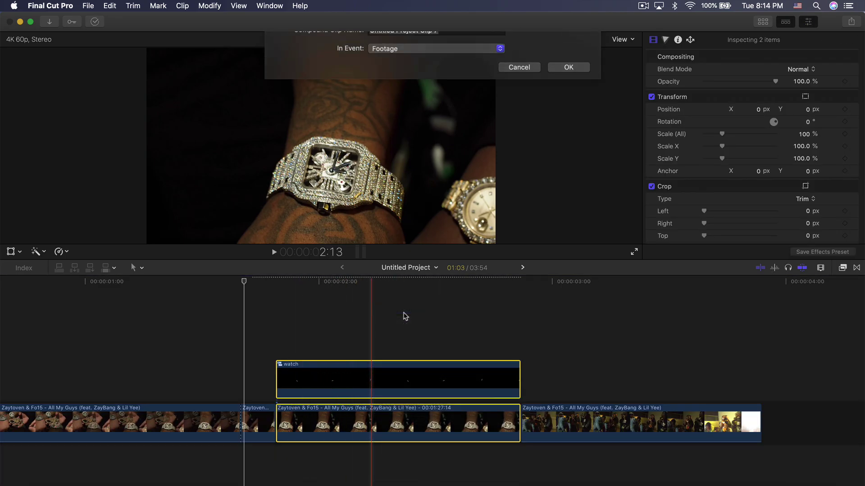
text(gr)
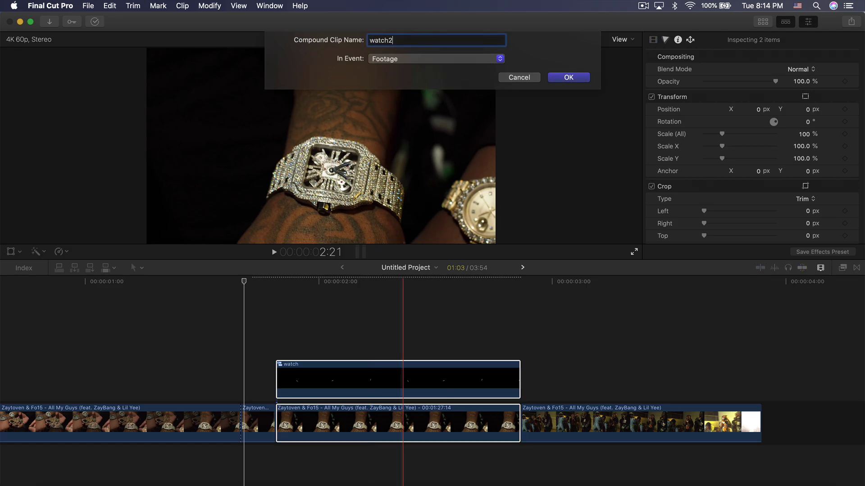
text(tch2)
key(Return)
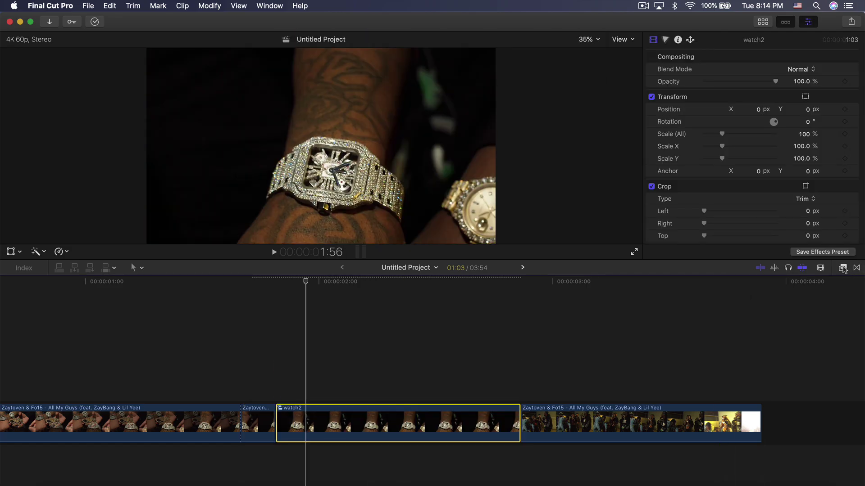
- Apply the Draw Mask effect to the watch2 clip
click(843, 268)
mouse_move(774, 311)
mouse_down()
mouse_move(420, 360)
mouse_move(401, 378)
mouse_up()
key(super+5)
- Trace a closed Bezier mask around the inner edge of the watch face on the watch2 clip
click(588, 39)
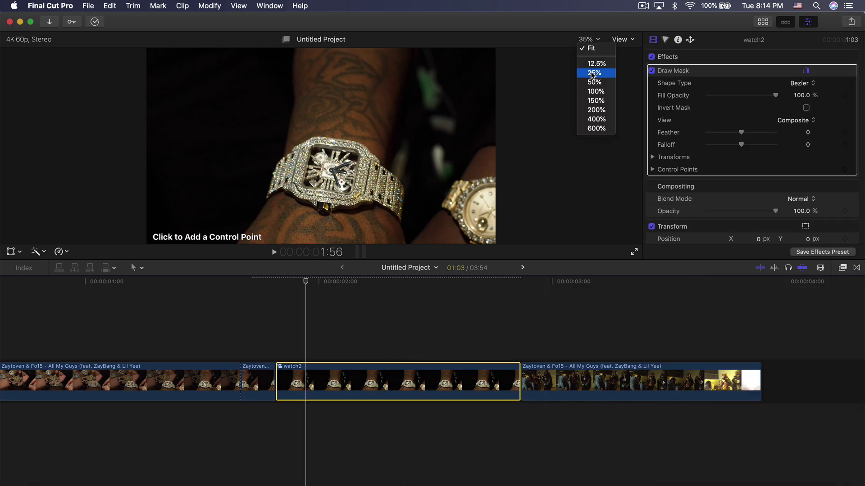
click(596, 90)
drag(621, 145, 621, 145)
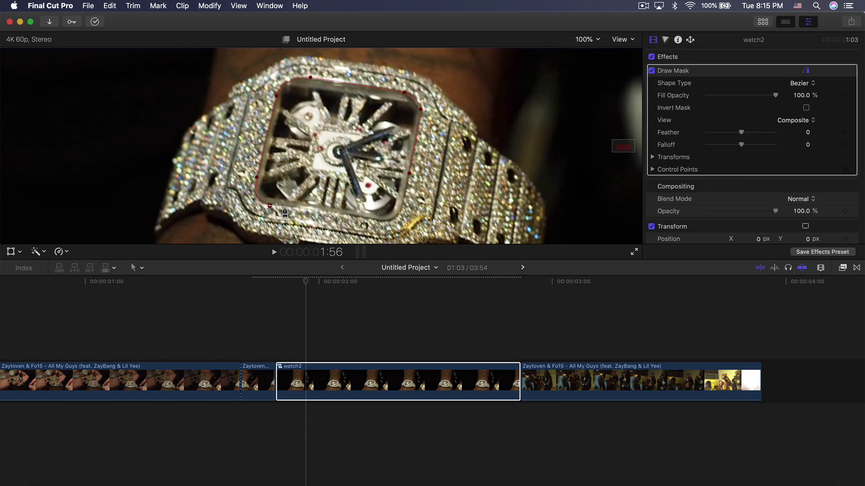
click(409, 174)
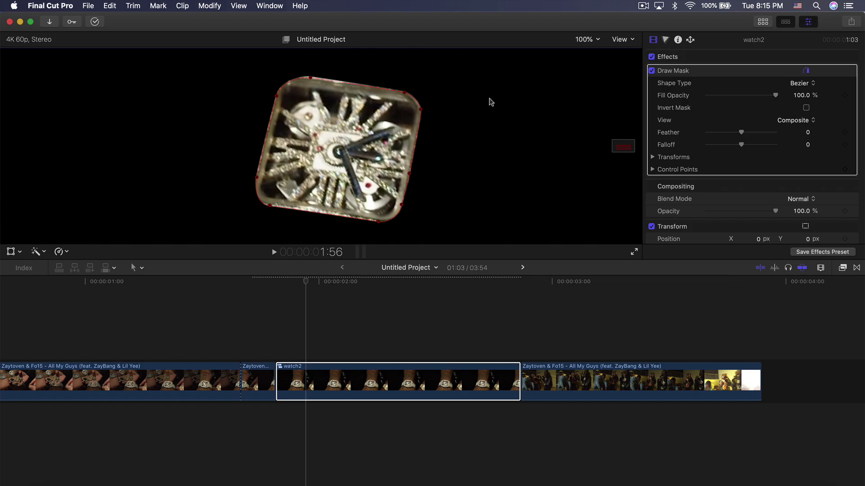
click(587, 39)
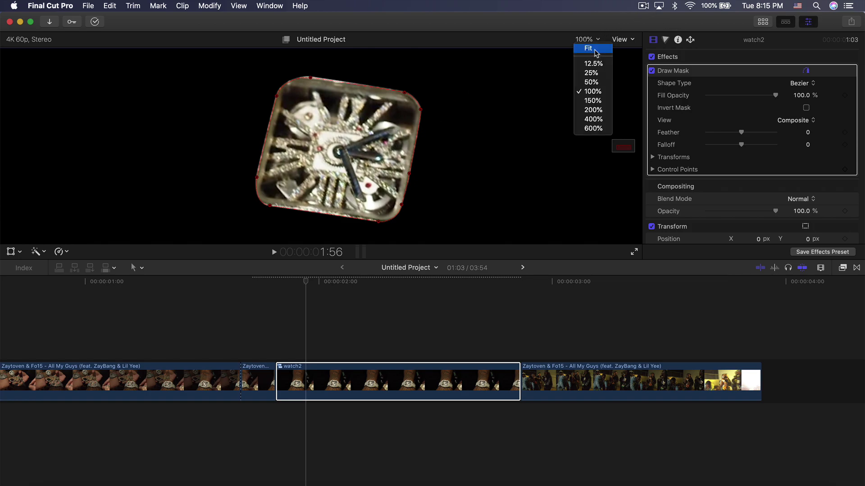
click(590, 50)
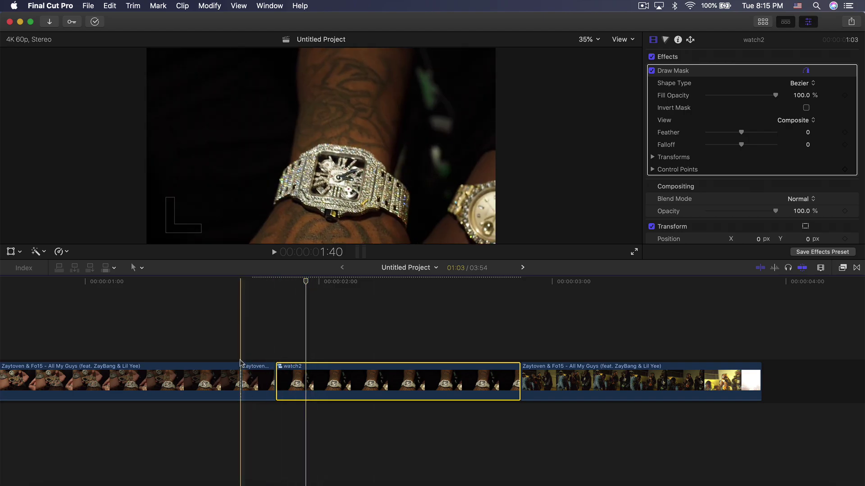
- Duplicate the watch2 clip directly above itself and delete the Draw Mask from the lower copy, disabling the upper one briefly to check
drag(310, 380, 311, 340)
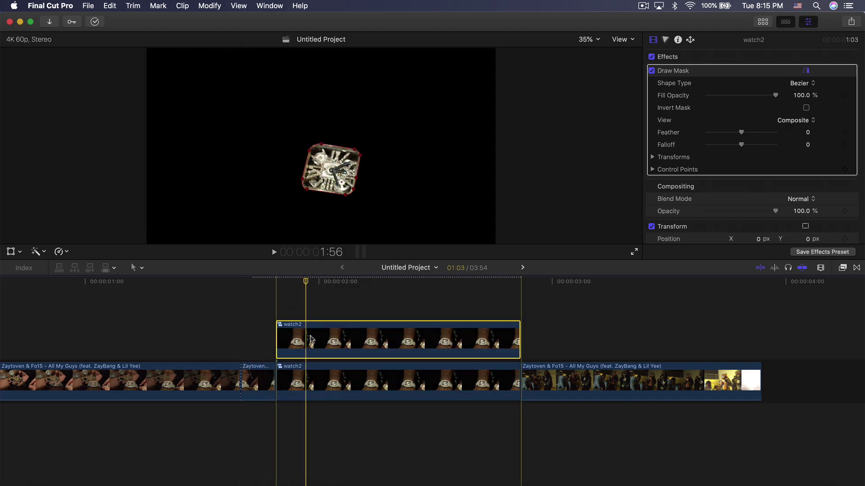
scroll(314, 387, right, 1)
click(315, 387)
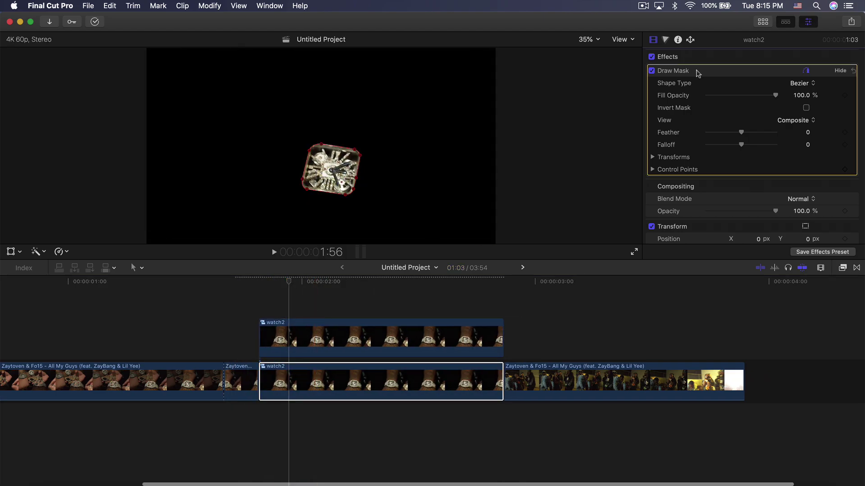
click(312, 328)
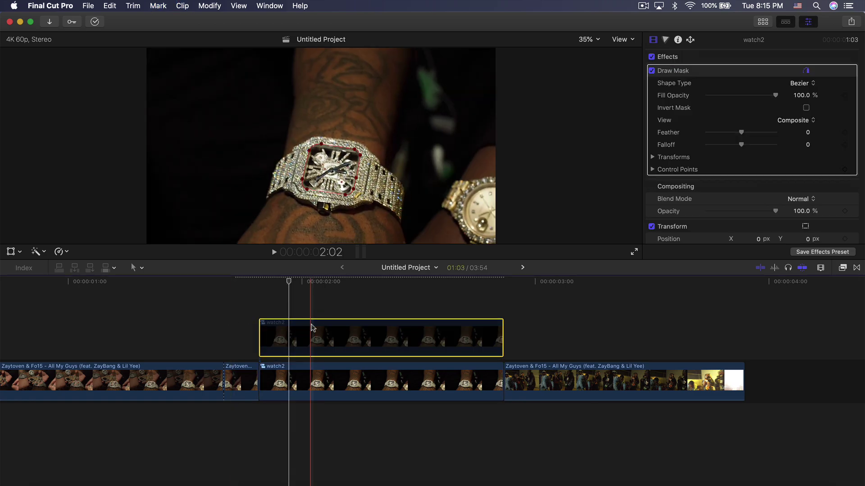
- Keyframe the upper watch2 clip's overall scale at 100% on its first frame and 161% on its last frame, and play it back
scroll(205, 281, right, 2)
scroll(774, 174, down, 5)
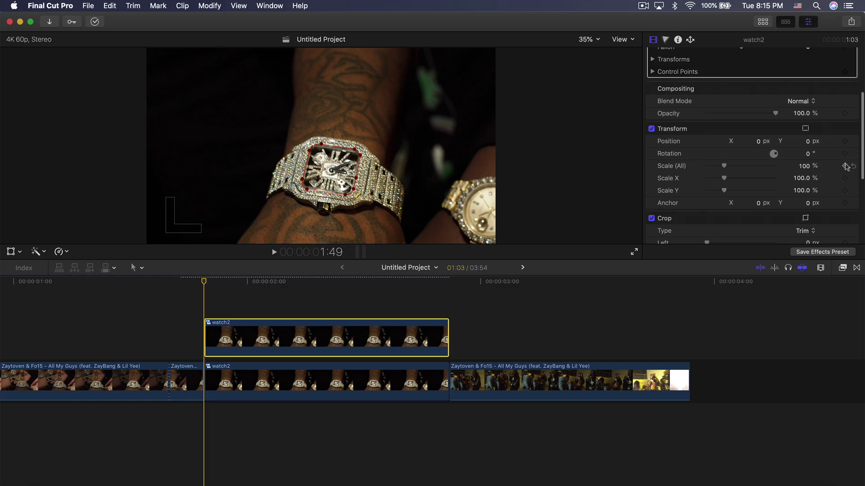
click(846, 167)
click(450, 284)
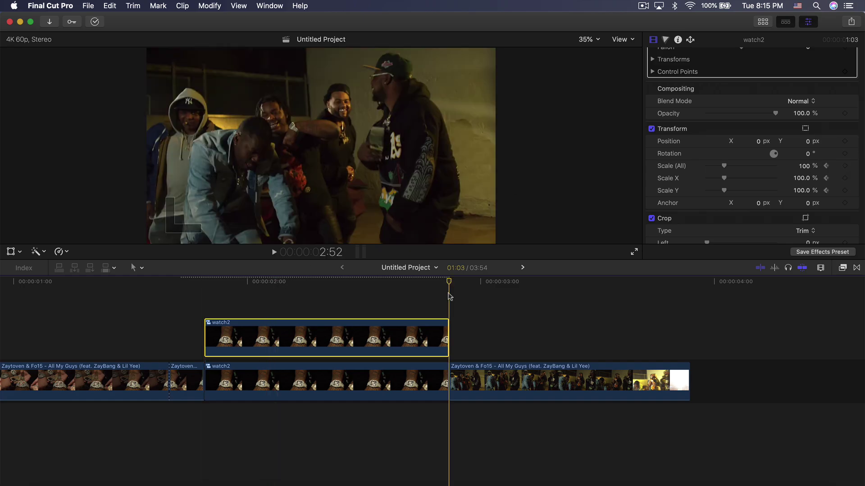
key(Left)
drag(728, 167, 735, 165)
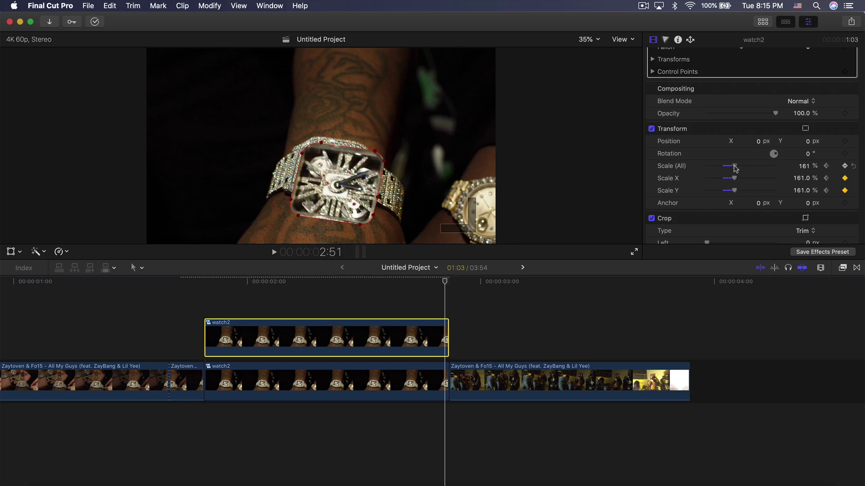
key(space)
- Try trimming the end of the lower watch2 clip to 6 frames, preview the cut, and undo the trim
key(space)
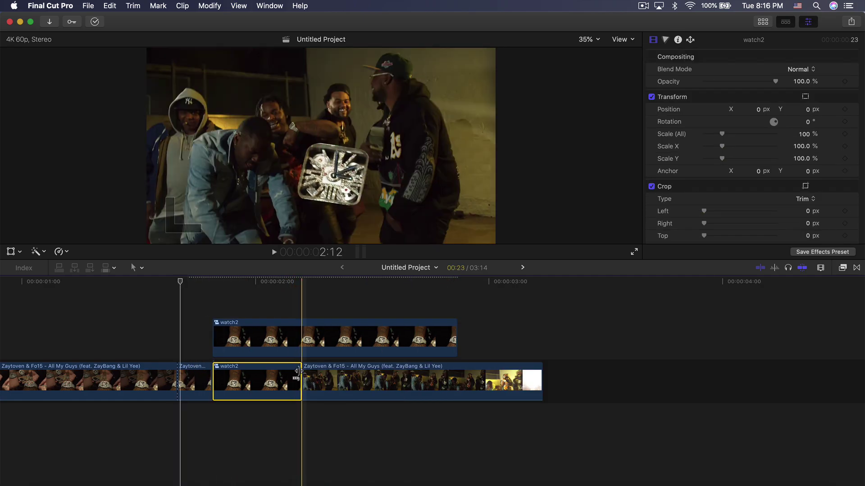
drag(296, 372, 231, 391)
key(space)
key(space)
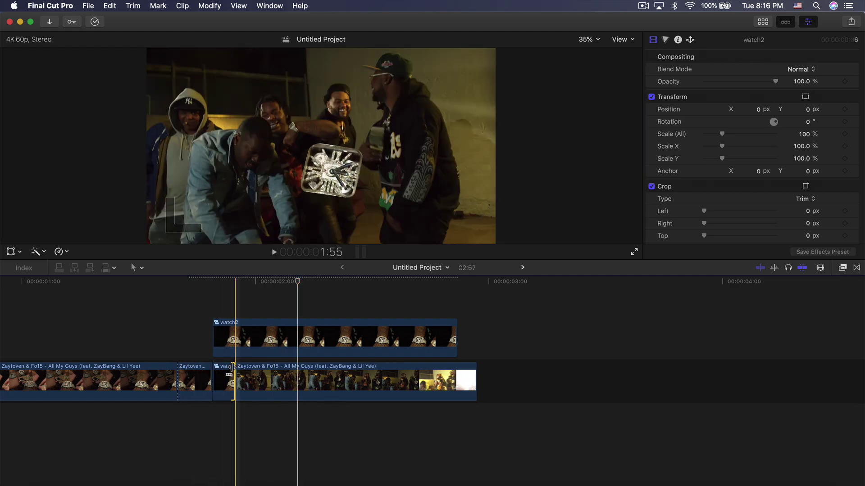
key(super+z)
- Extend the end of the footage clip before the lower watch2 clip and shift the masked watch2 clip earlier to overlap it
drag(207, 376, 232, 375)
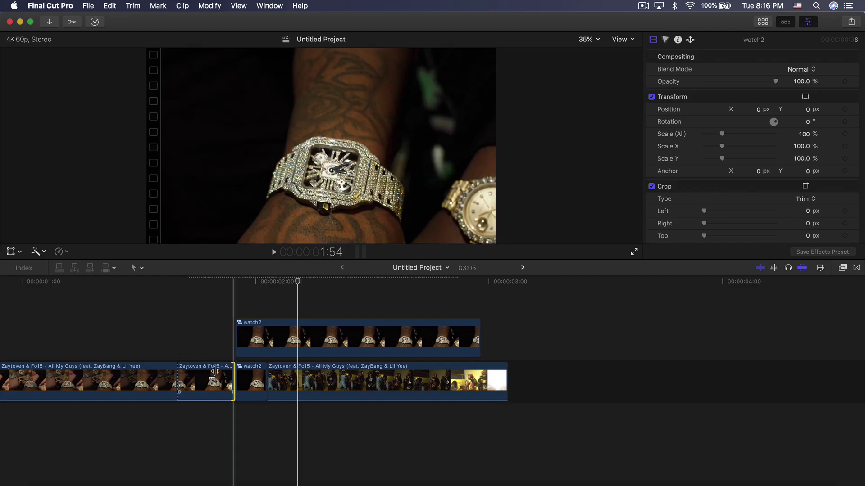
click(252, 380)
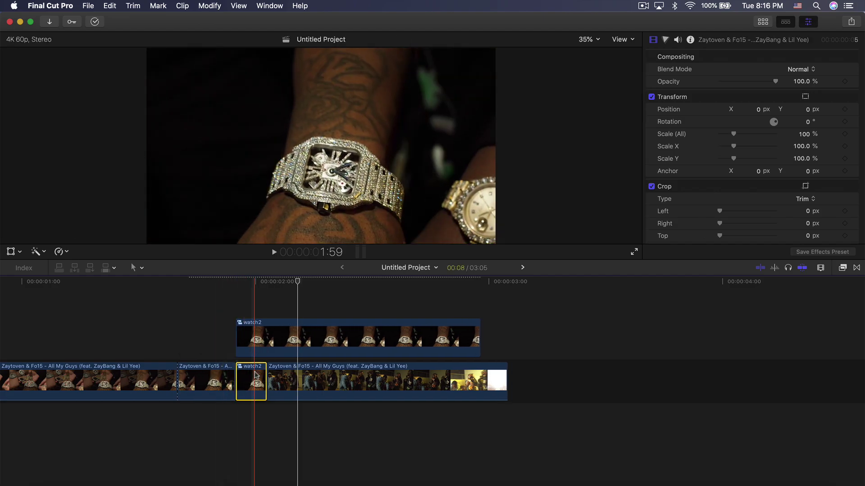
click(241, 340)
drag(241, 339, 222, 339)
- Delete the lower watch2 clip from the main storyline and play back the masked clip's transition into the next footage
click(245, 375)
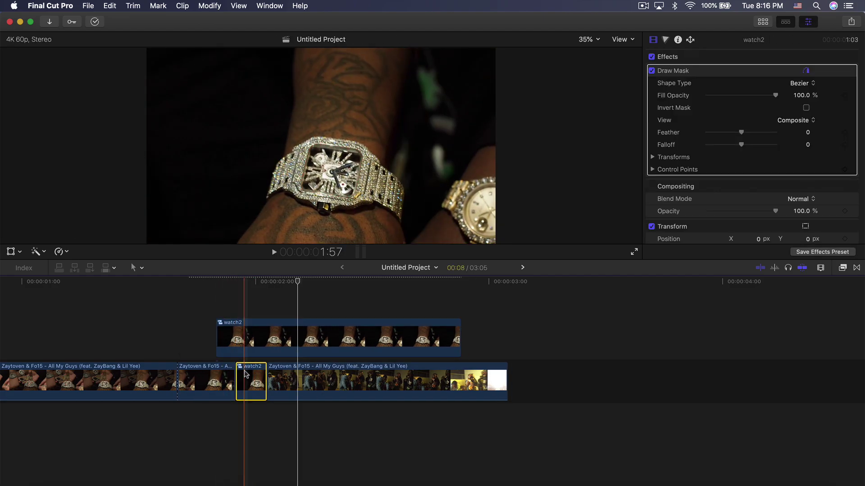
key(BackSpace)
click(229, 345)
key(space)
key(space)
key(space)
key(space)
key(space)
key(space)
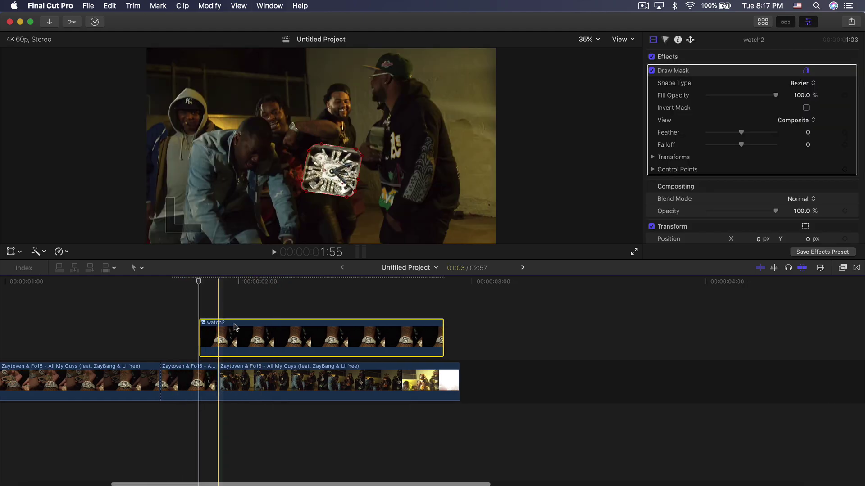
- Duplicate the masked watch2 clip twice, stacking the copies directly above the original
drag(234, 327, 255, 311)
scroll(248, 304, up, 2)
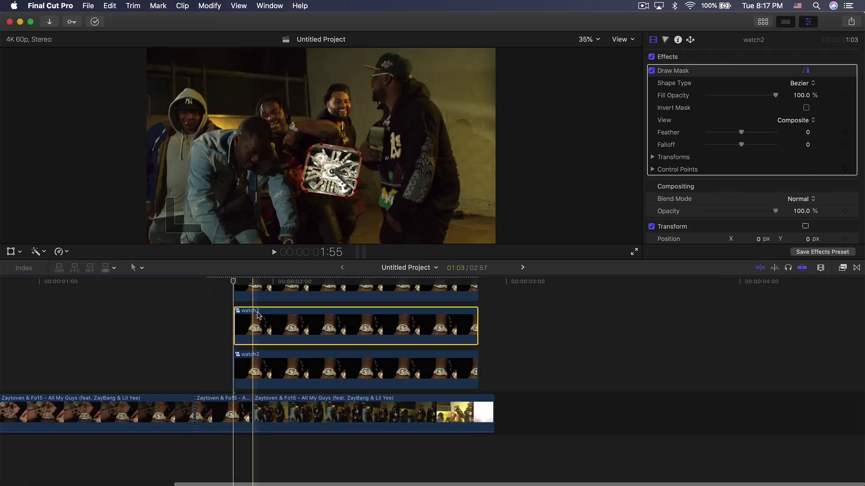
scroll(259, 319, up, 2)
- Add a Color Board to the middle watch2 clip with master exposure at 100% and master saturation at its maximum
click(286, 365)
key(super+6)
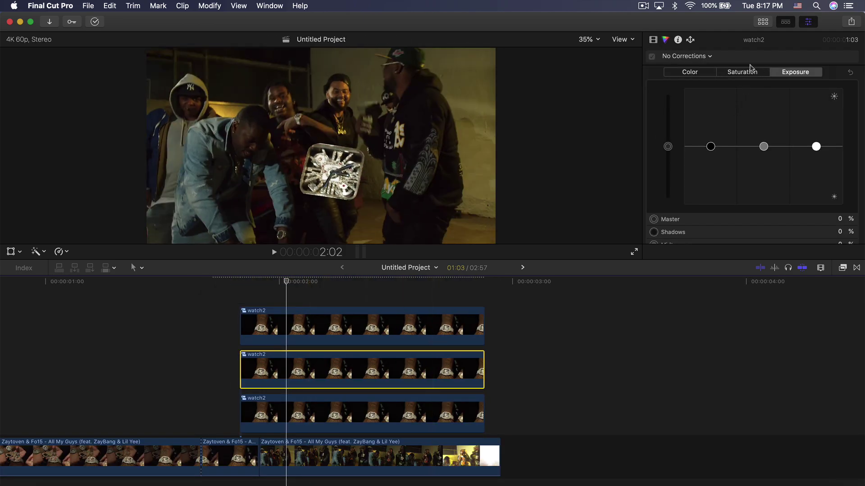
click(666, 41)
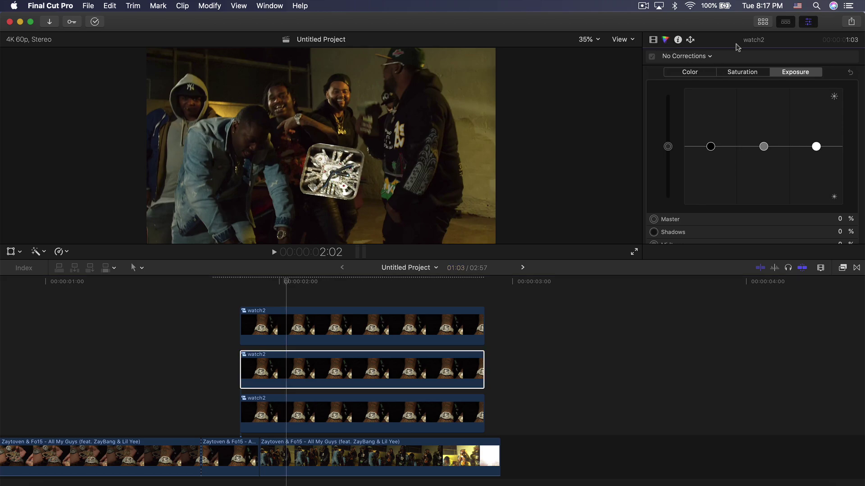
drag(668, 147, 667, 42)
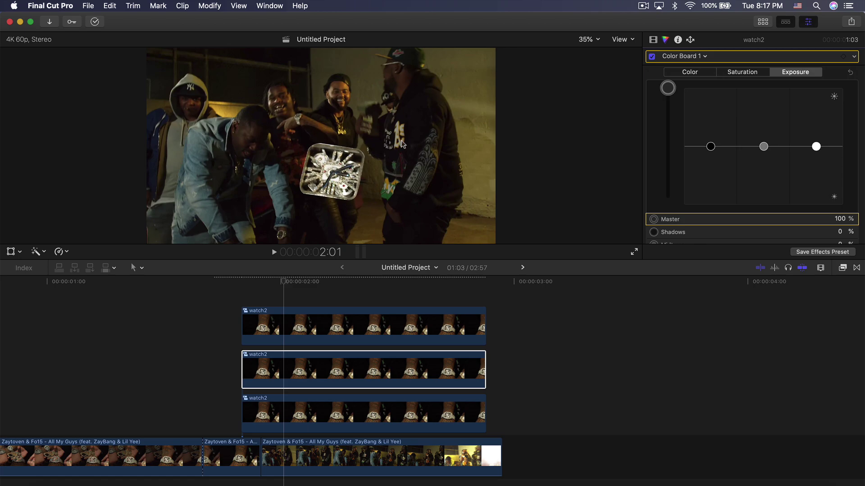
click(743, 72)
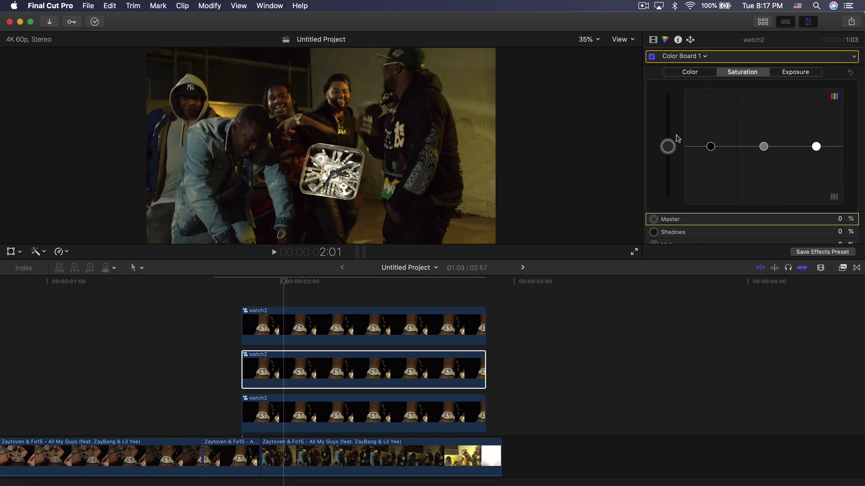
drag(668, 147, 668, 88)
- Set the middle watch2 clip's Color Board master color to magenta at 308° and 100%, and recheck its exposure settings
click(689, 72)
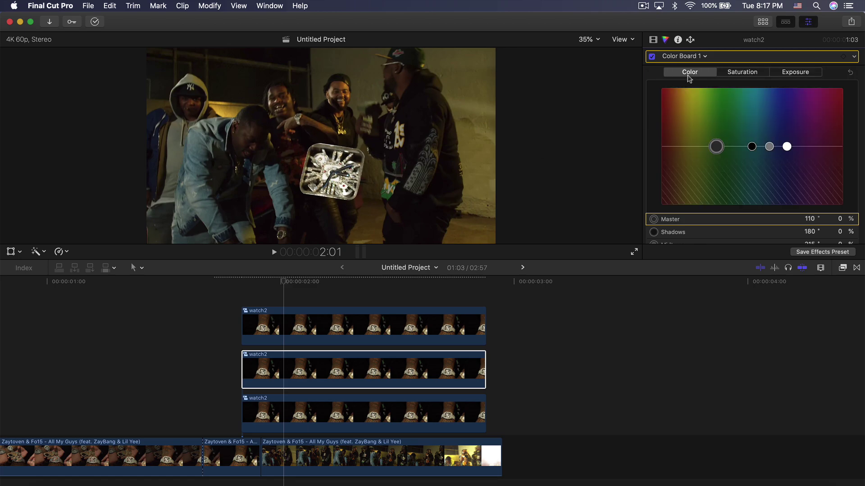
drag(715, 147, 818, 66)
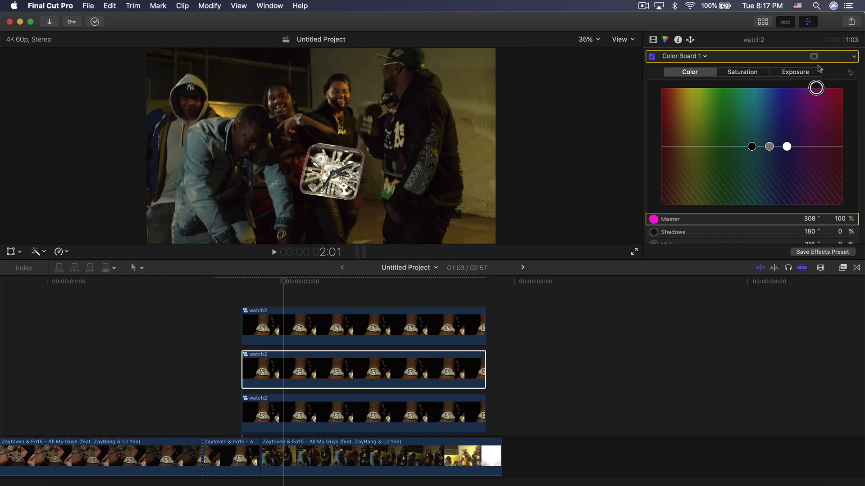
click(653, 41)
click(665, 40)
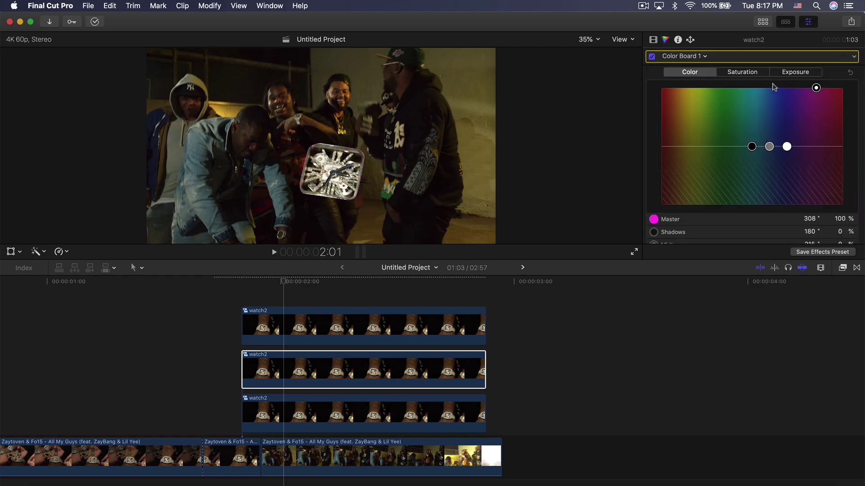
click(795, 72)
- Try the Gaussian blur effect on the middle watch2 clip and undo it
click(843, 268)
scroll(705, 356, up, 3)
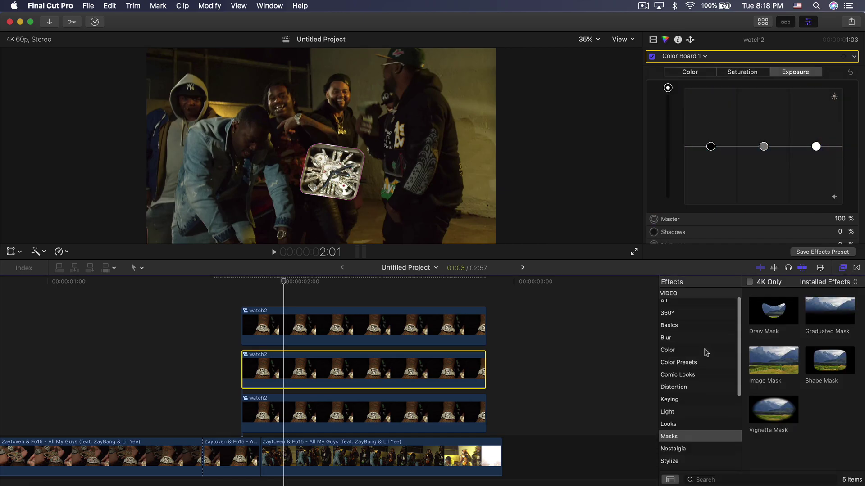
click(680, 341)
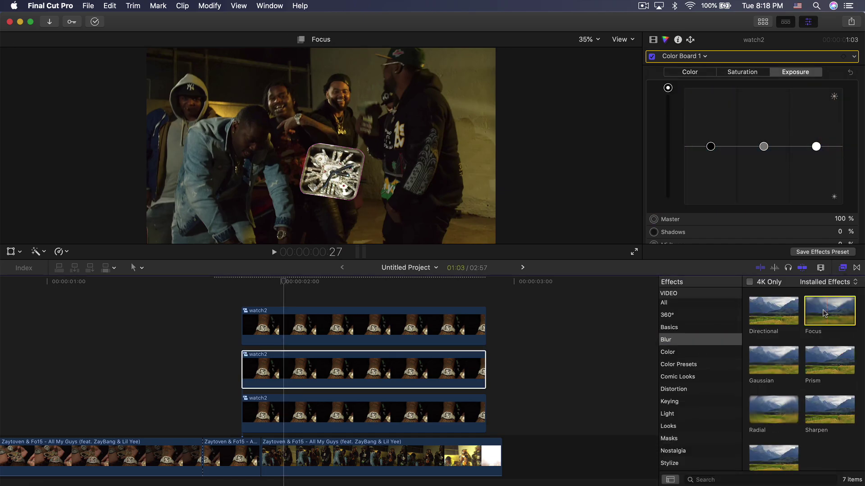
click(768, 364)
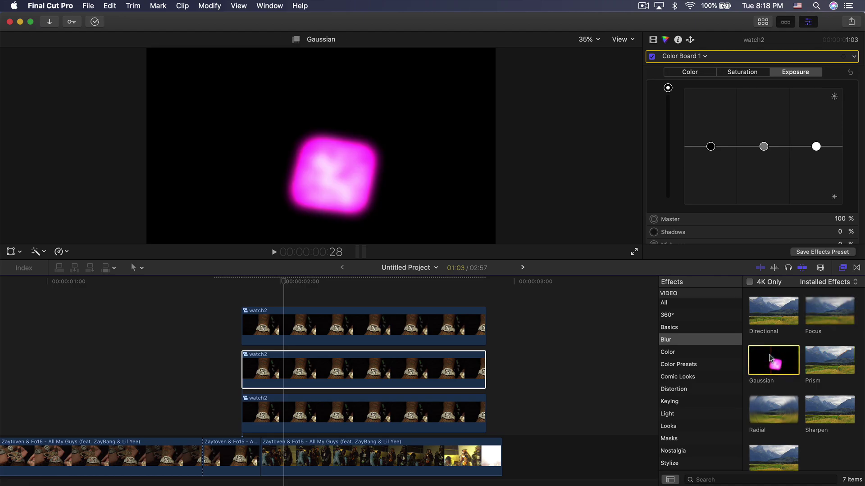
drag(770, 363, 404, 372)
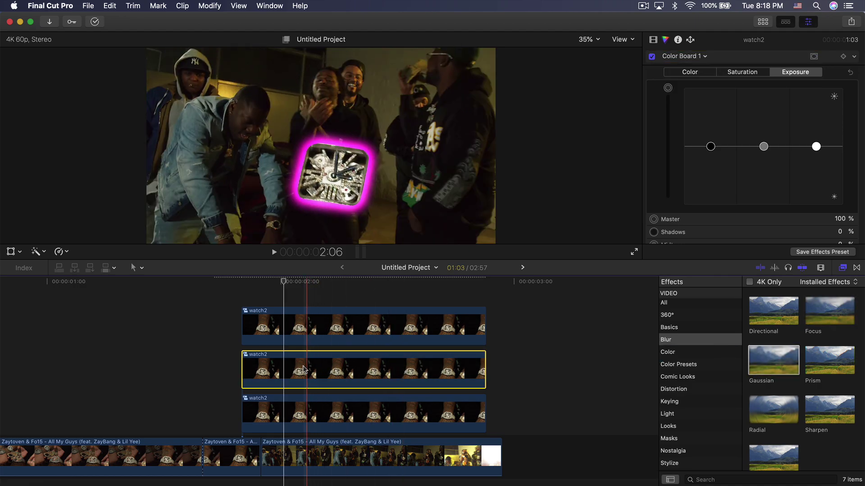
key(super+z)
- Try the Focus blur on the middle watch2 clip with its center moved onto the watch face's middle, and remove the effect
drag(825, 307, 363, 371)
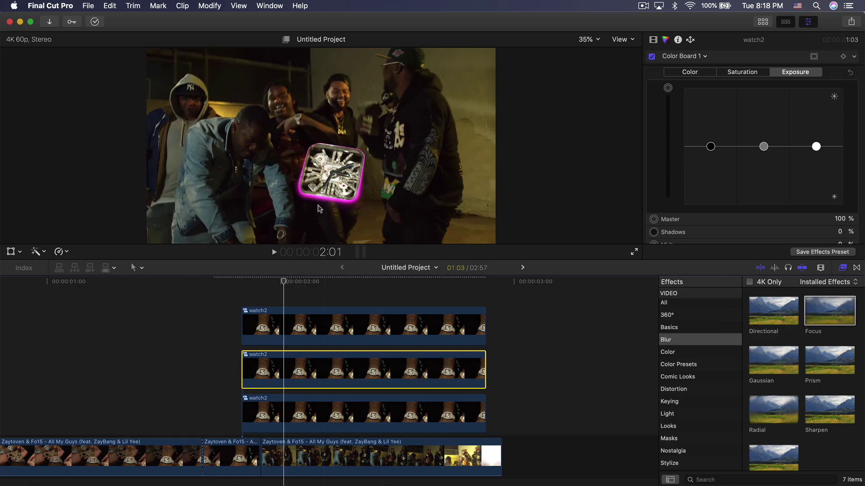
click(301, 281)
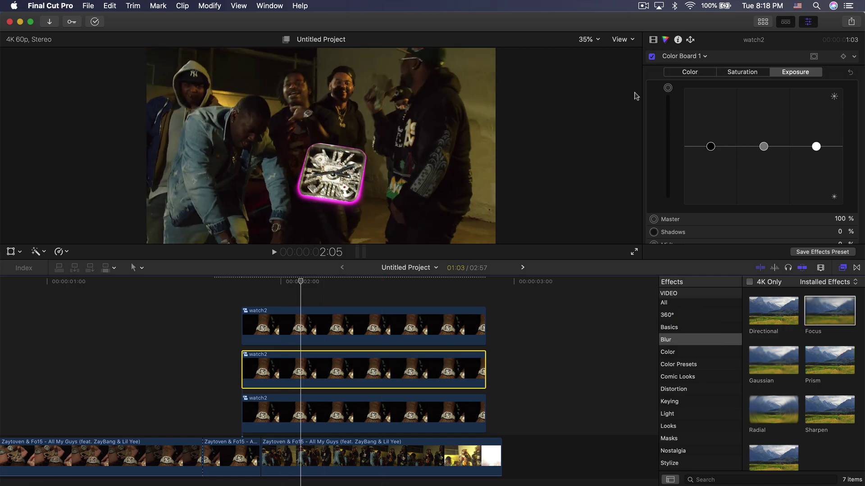
click(654, 40)
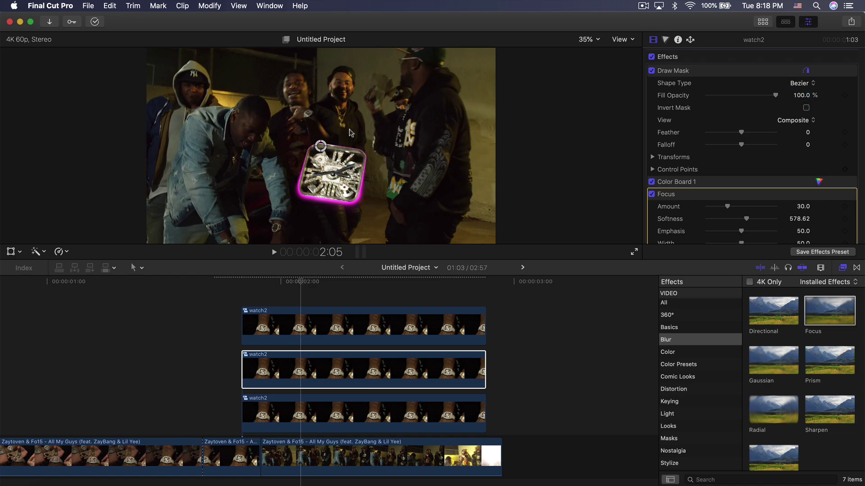
drag(321, 146, 332, 172)
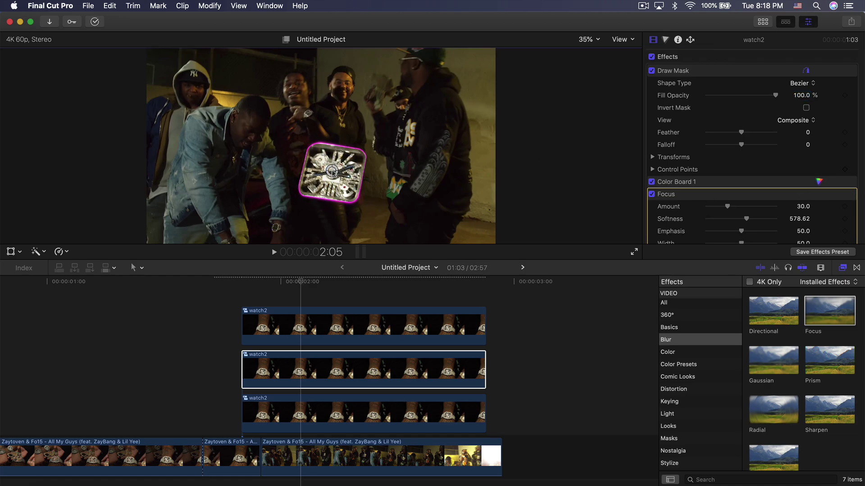
scroll(706, 125, down, 3)
key(Delete)
- Apply a Gaussian blur to the middle watch2 clip with amount 33.49 and horizontal 99.0
drag(781, 359, 330, 369)
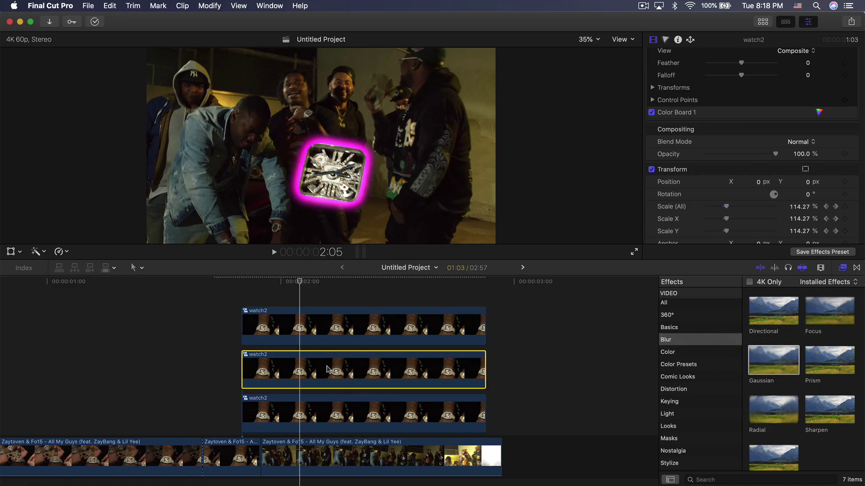
drag(733, 136, 776, 150)
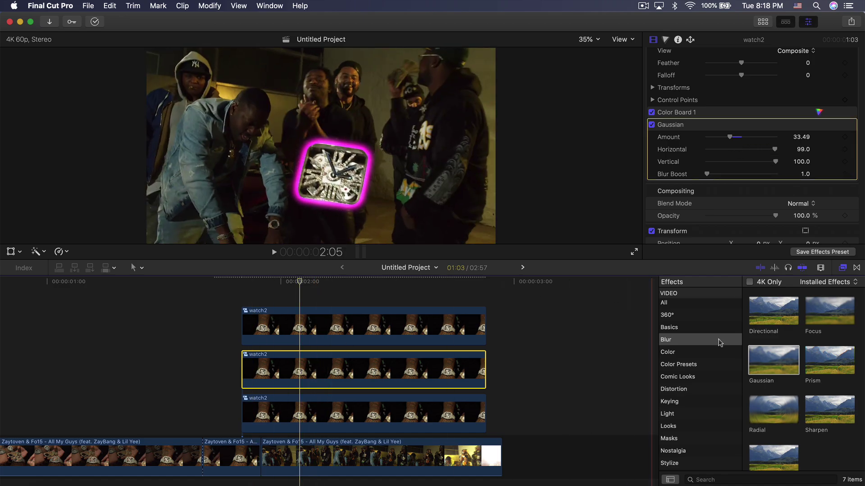
- Add the Glow effect to the middle watch2 clip with amount 31.38, switching it off and on to compare
click(676, 414)
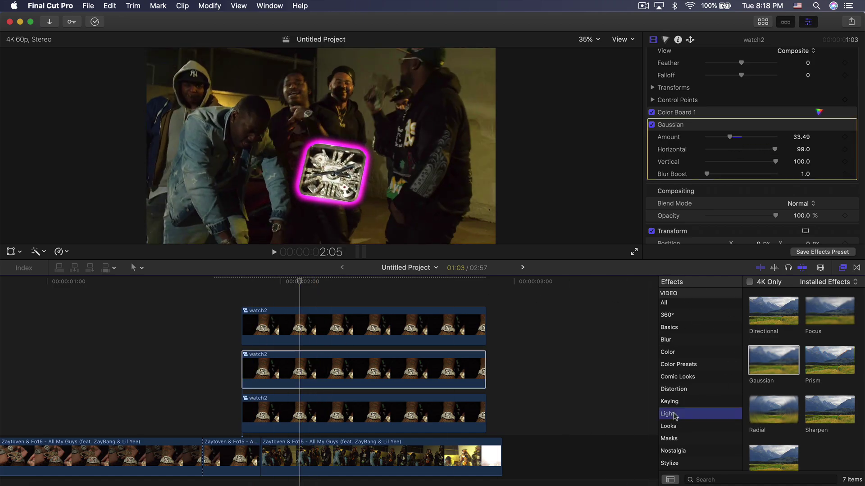
drag(772, 407, 409, 375)
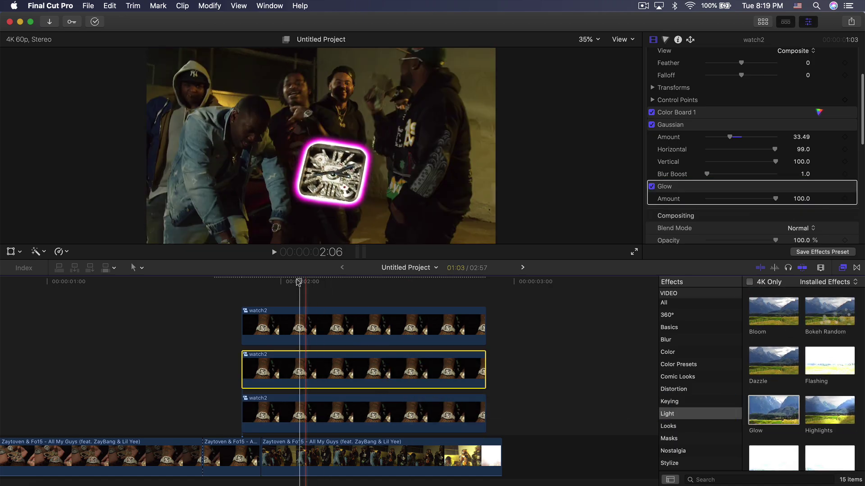
click(291, 281)
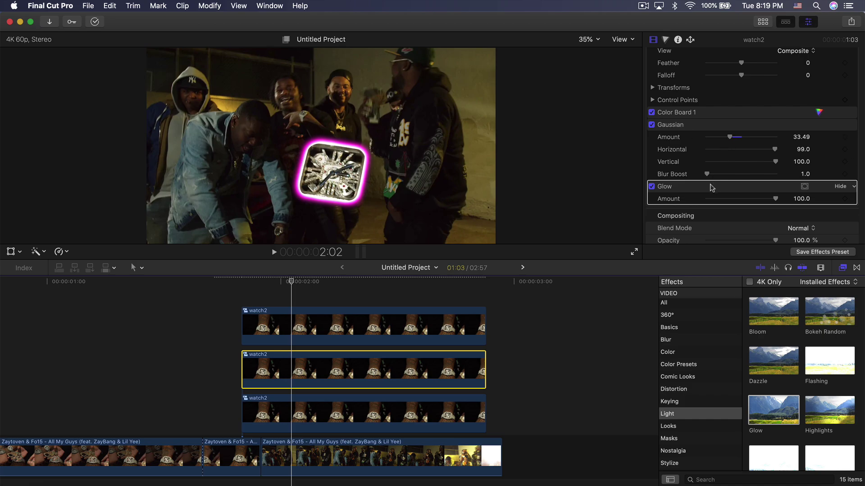
mouse_move(730, 202)
mouse_down()
mouse_move(717, 198)
mouse_move(729, 200)
mouse_up()
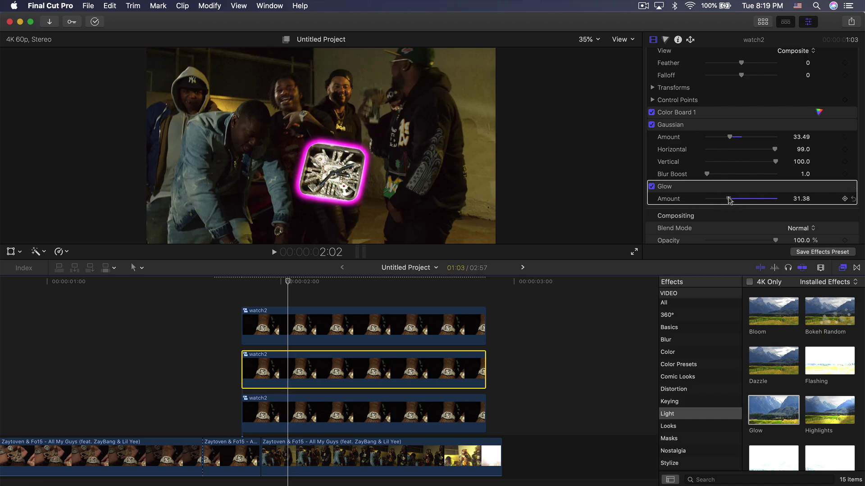
click(652, 187)
click(651, 186)
- Apply the Streaks light effect to the top watch2 clip and set its angle to 172.6°
scroll(746, 394, down, 2)
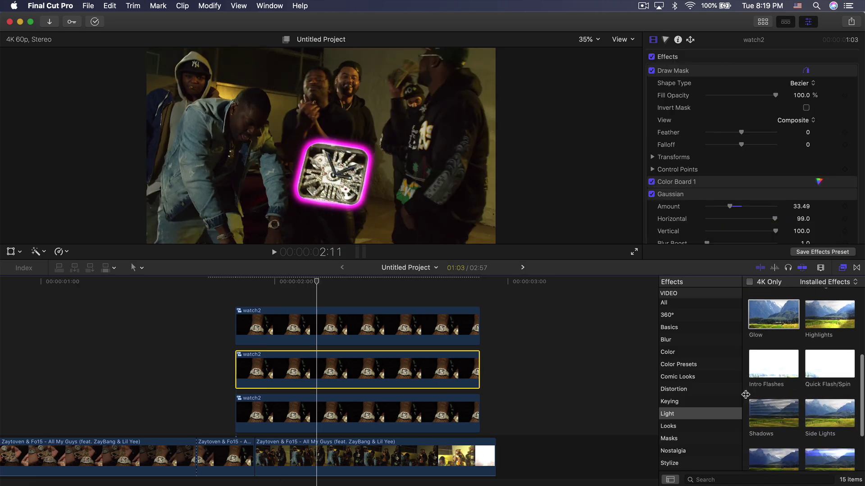
scroll(746, 395, down, 2)
mouse_move(830, 398)
mouse_down()
mouse_move(475, 331)
mouse_move(325, 322)
mouse_up()
click(325, 322)
drag(314, 282, 278, 281)
drag(306, 147, 294, 143)
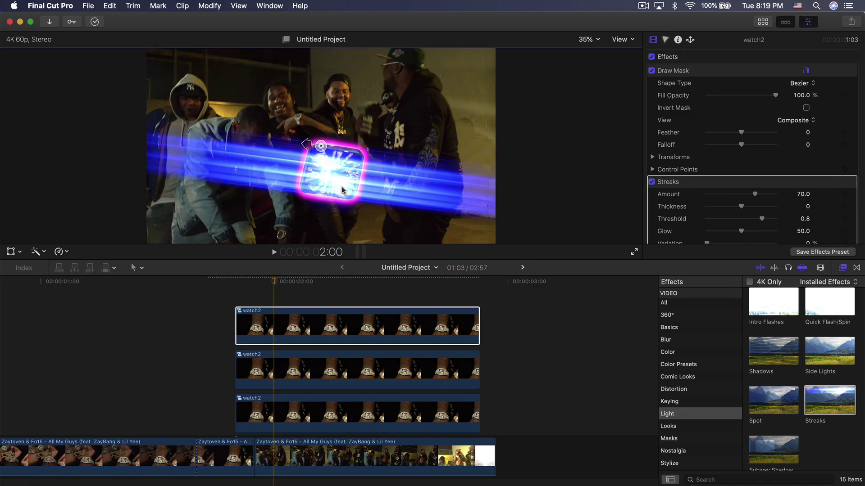
- Set the Streaks effect on the top watch2 clip to amount 21.6, thickness -0.08, threshold 0.78, glow 53.99 and variation 24.08%
scroll(711, 136, down, 4)
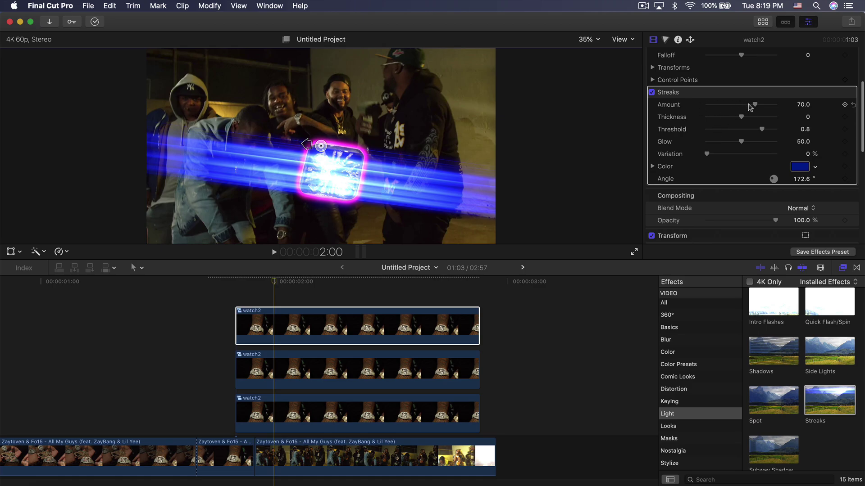
mouse_move(757, 107)
mouse_down()
mouse_move(723, 107)
mouse_move(757, 130)
mouse_move(706, 131)
mouse_move(760, 132)
mouse_up()
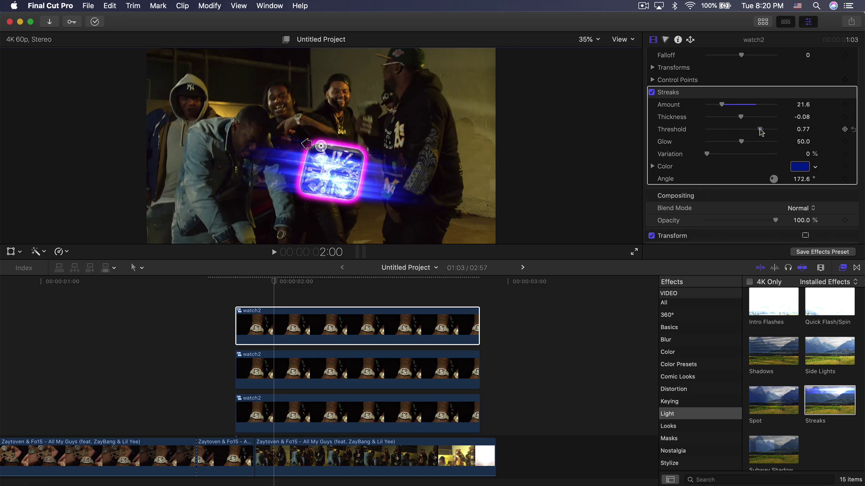
scroll(761, 131, down, 1)
- Change the Streaks color to dark purple and scrub through the start of the watch2 clips to check the look
click(799, 158)
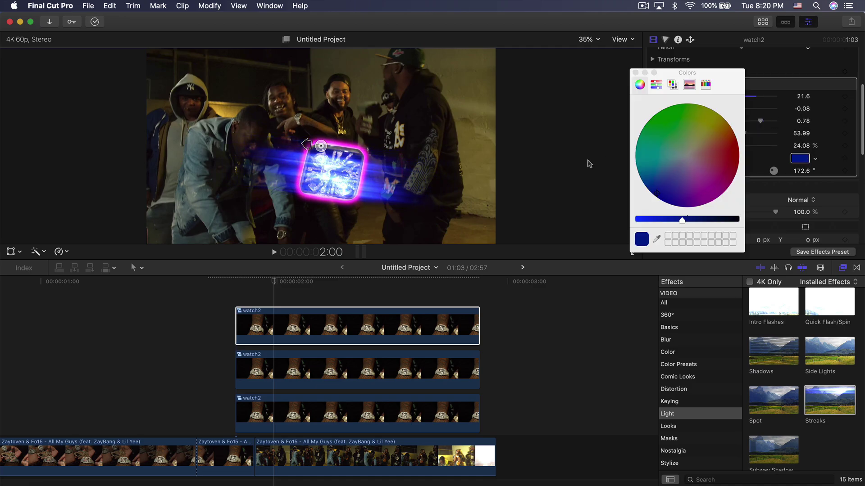
mouse_move(662, 195)
mouse_down()
mouse_move(677, 135)
mouse_move(721, 131)
mouse_move(704, 123)
mouse_move(700, 187)
mouse_move(707, 200)
mouse_move(693, 203)
mouse_up()
click(635, 73)
scroll(725, 123, down, 3)
drag(257, 282, 278, 302)
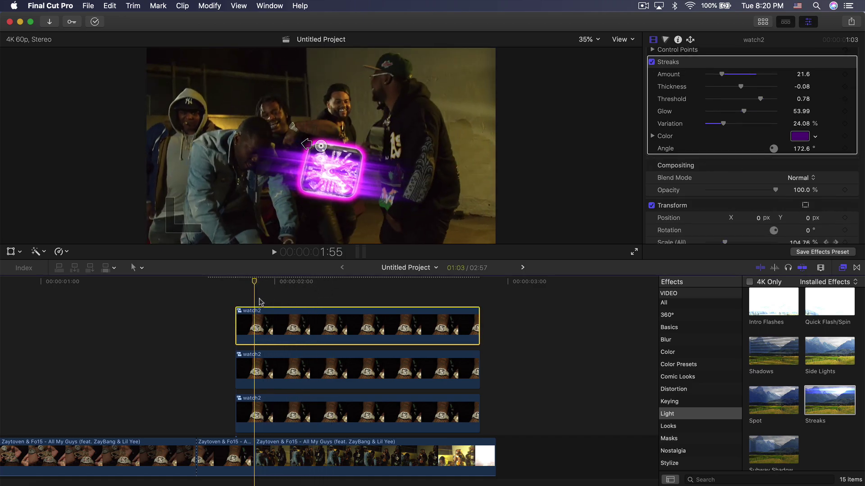
- Find the Water Pane effect among the Distortion effects and preview it on the middle watch2 clip
click(342, 372)
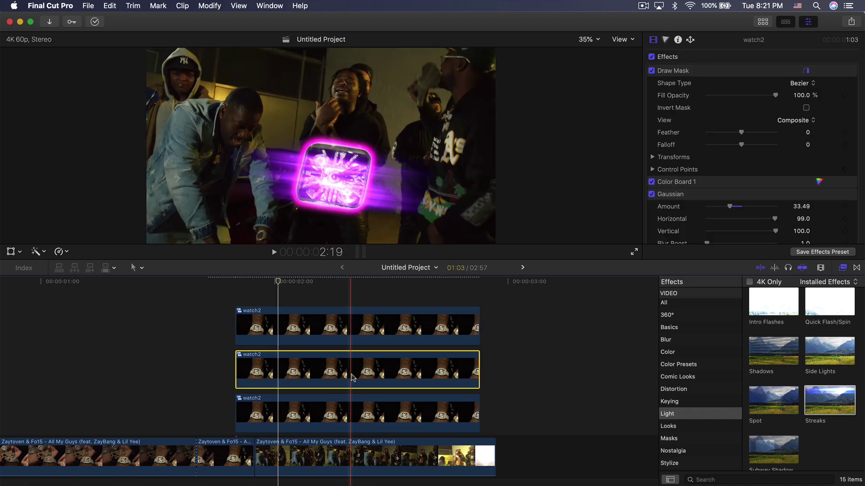
scroll(782, 403, up, 5)
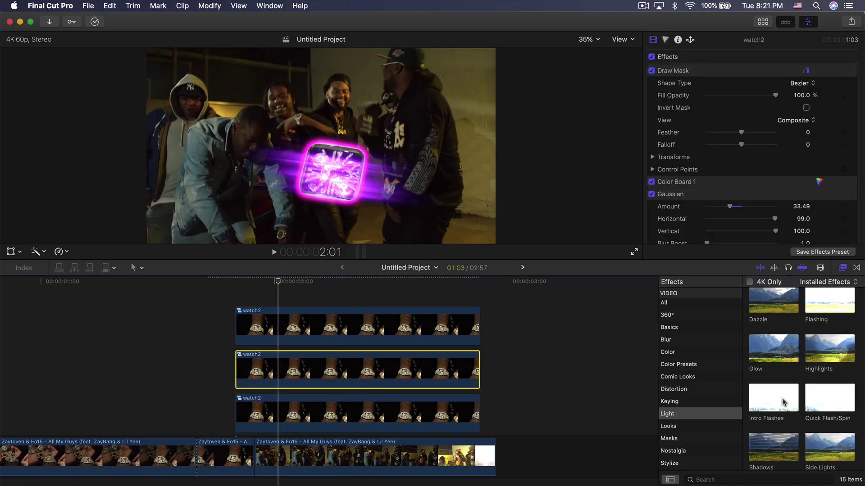
scroll(782, 401, up, 3)
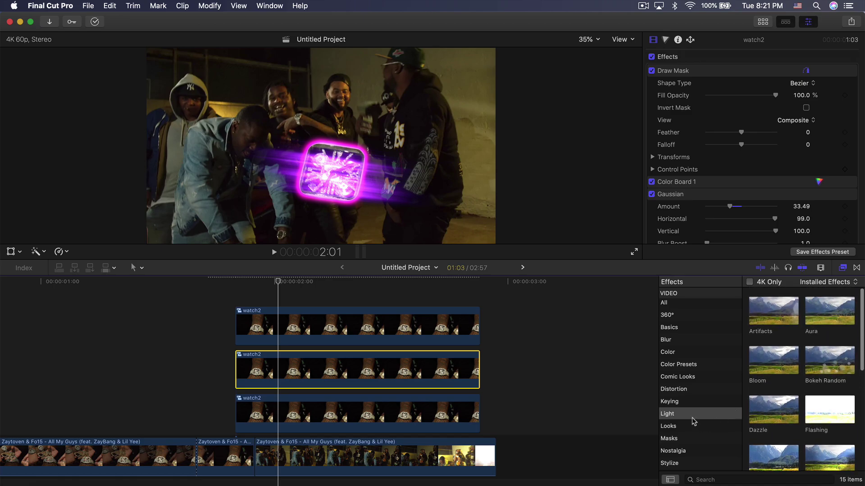
click(686, 390)
scroll(792, 402, down, 3)
scroll(791, 402, down, 2)
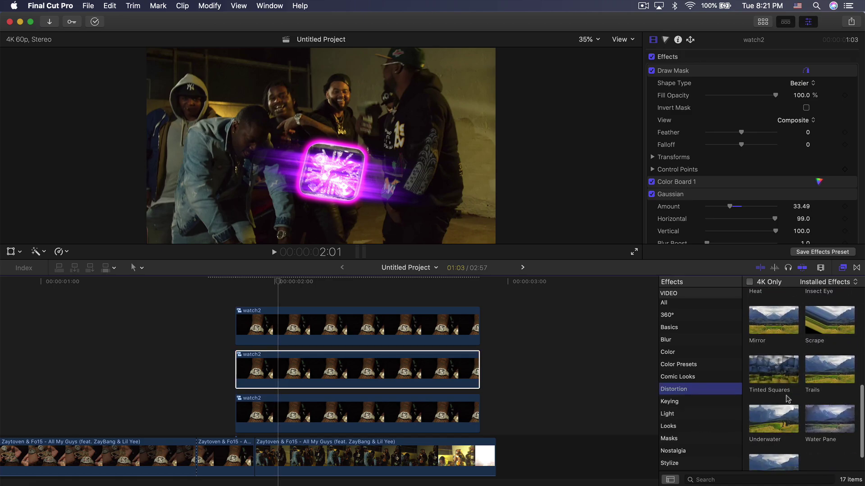
click(830, 417)
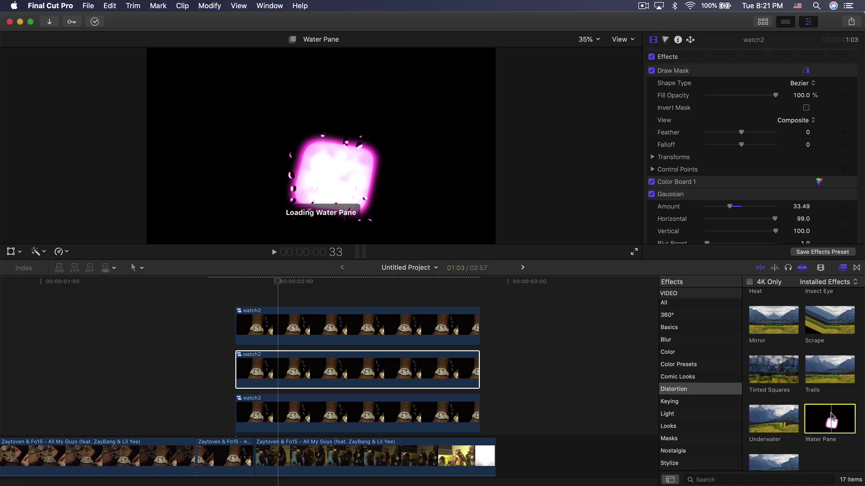
- Apply the Water Pane distortion effect to the top watch2 clip
drag(832, 416, 358, 327)
click(293, 319)
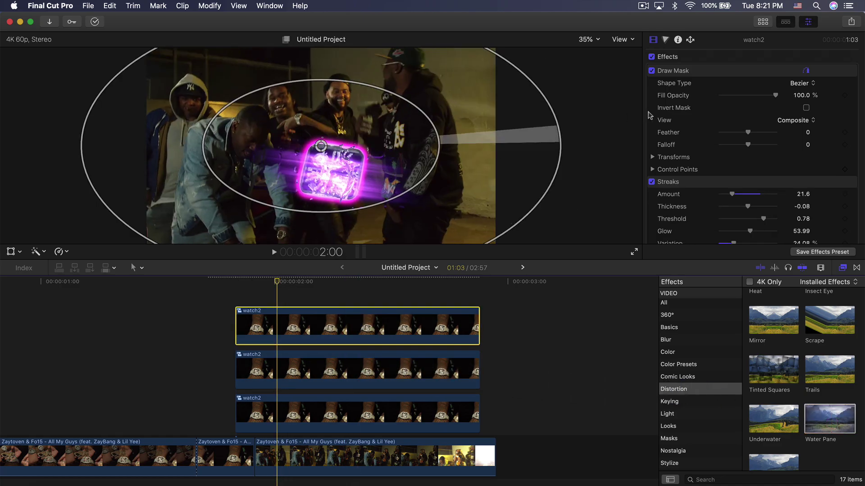
key(super+z)
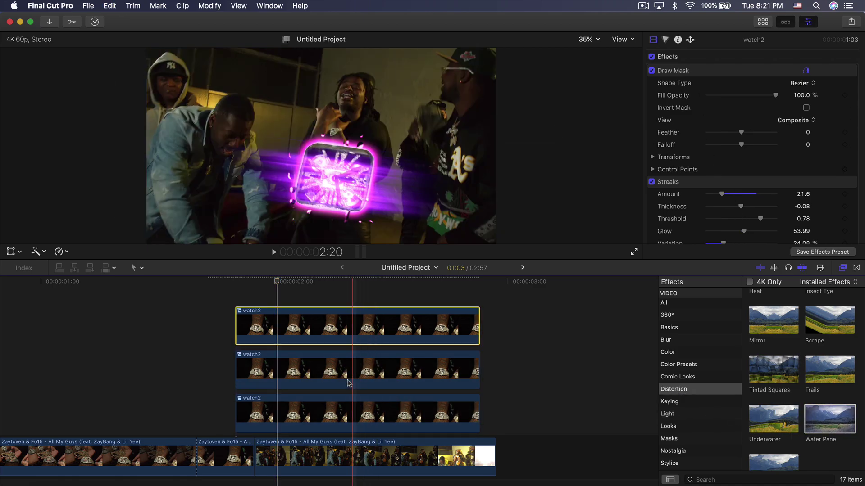
key(super+z)
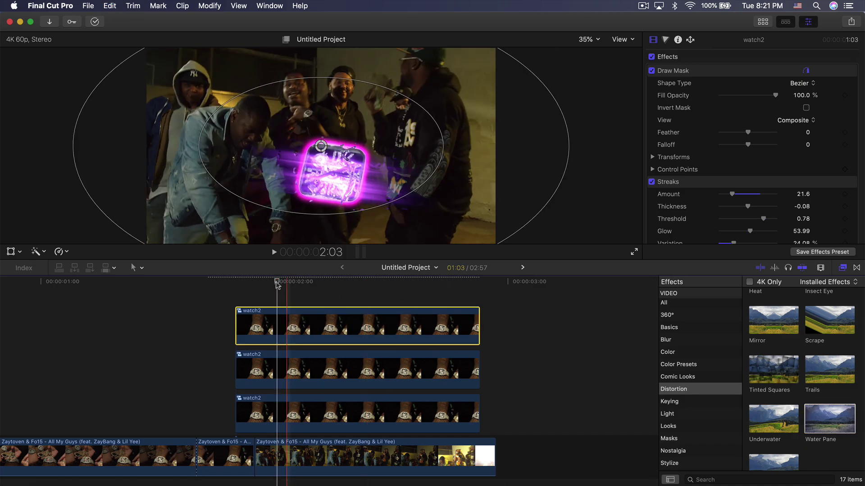
- At 2:00, move the Water Pane center onto the watch face and set refraction amount to 92.0 and vignette size to 0.77
click(247, 283)
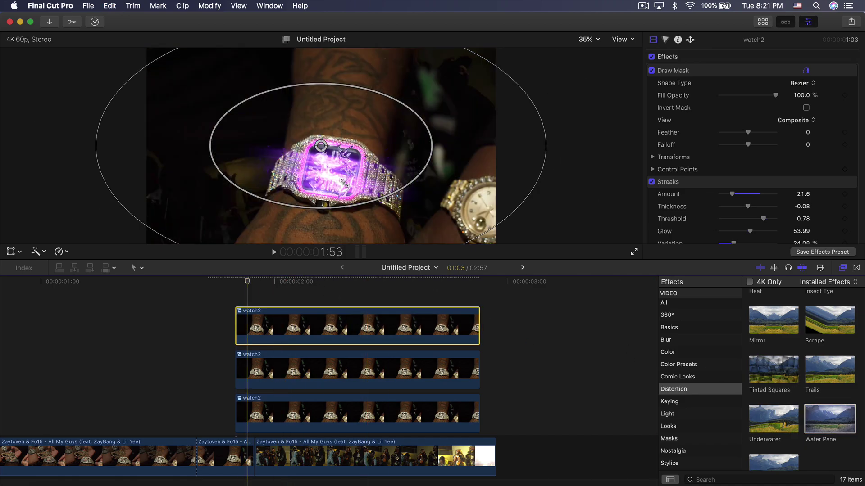
click(275, 284)
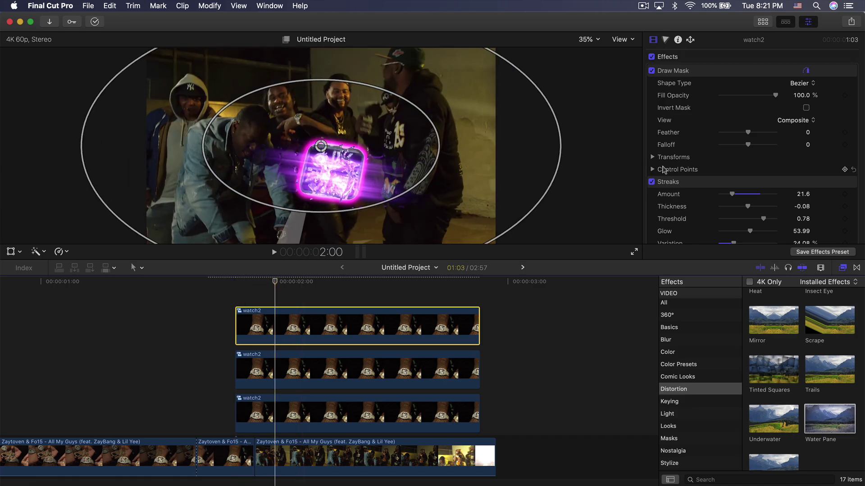
drag(320, 146, 333, 166)
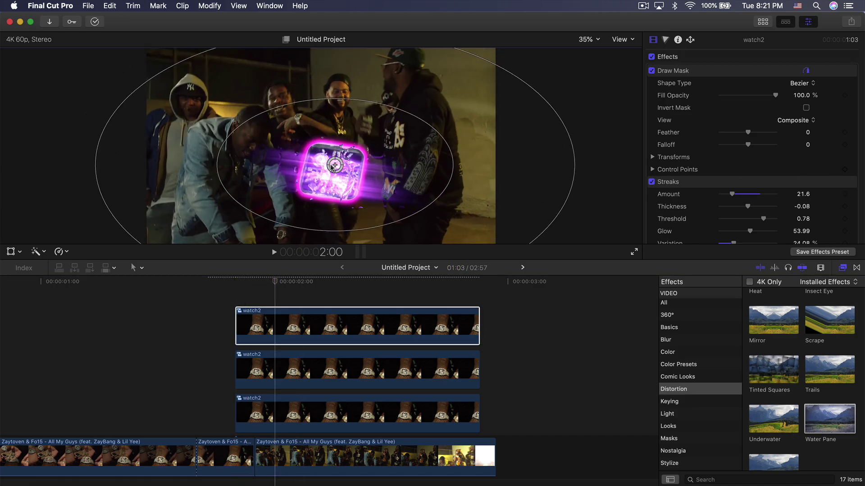
scroll(766, 131, down, 5)
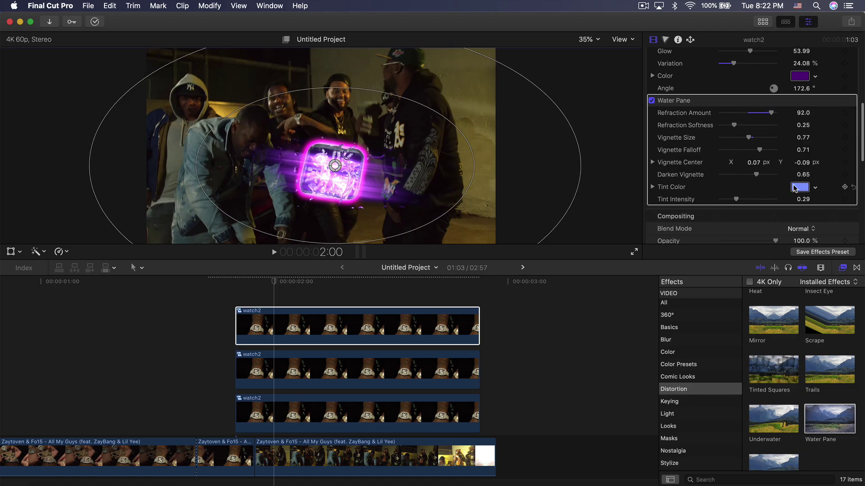
- Change the Water Pane tint color to a deep blue-violet and set the tint intensity to 1.0
click(795, 187)
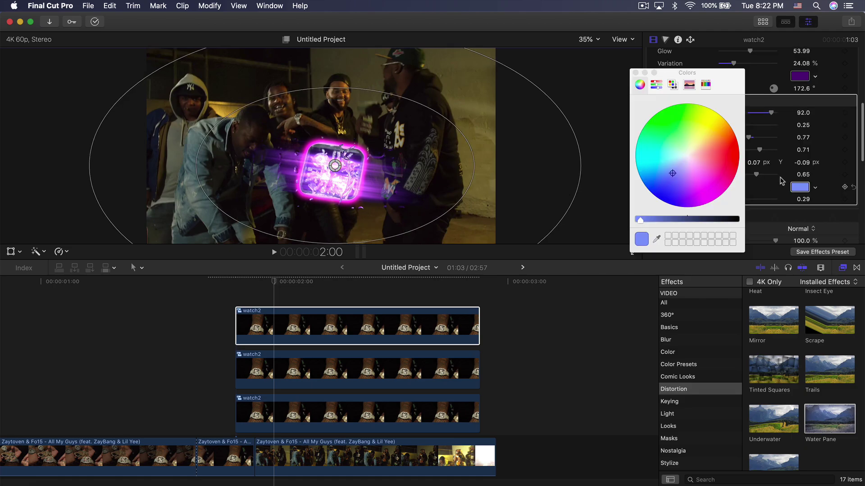
drag(672, 181, 671, 133)
drag(663, 180, 664, 187)
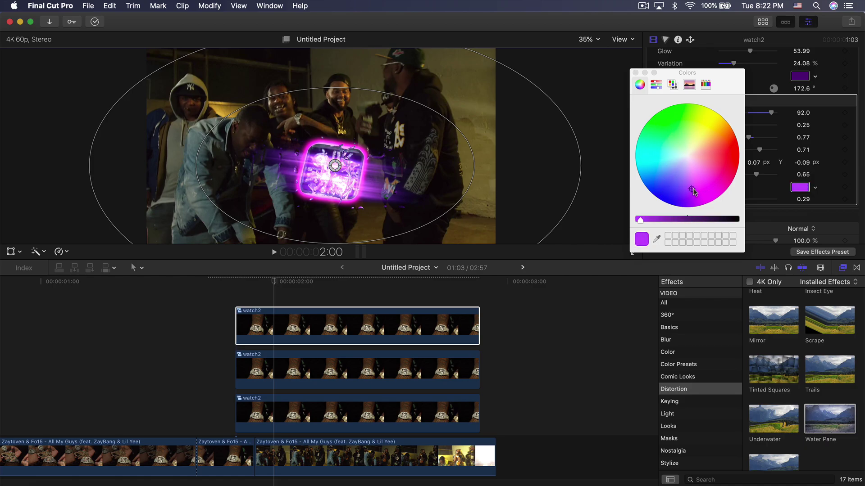
click(634, 73)
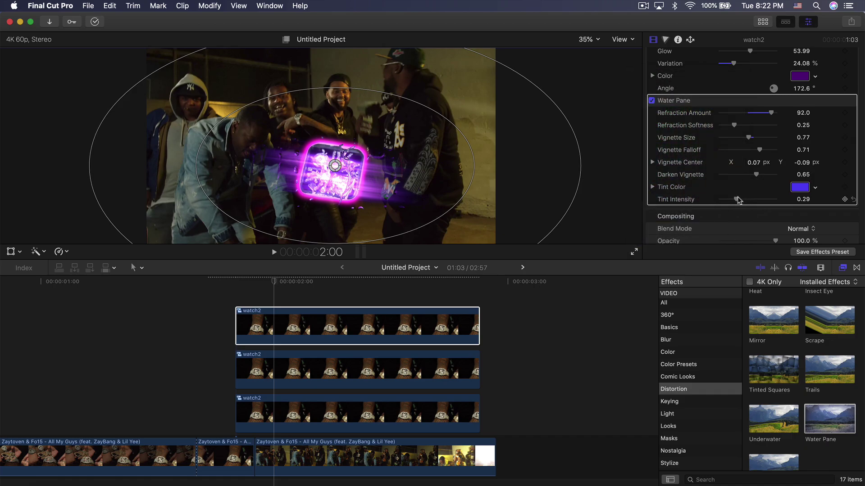
drag(758, 200, 766, 200)
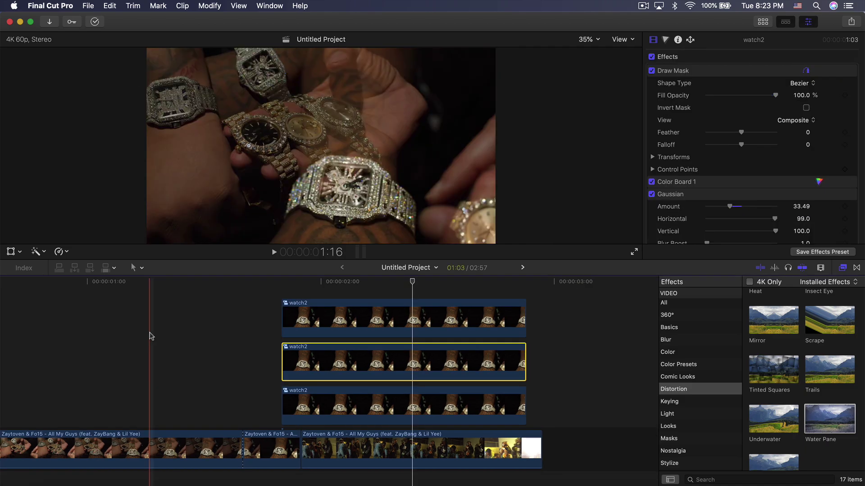
- Play back the transition, disable the middle watch2 clip, and play it again to compare
key(space)
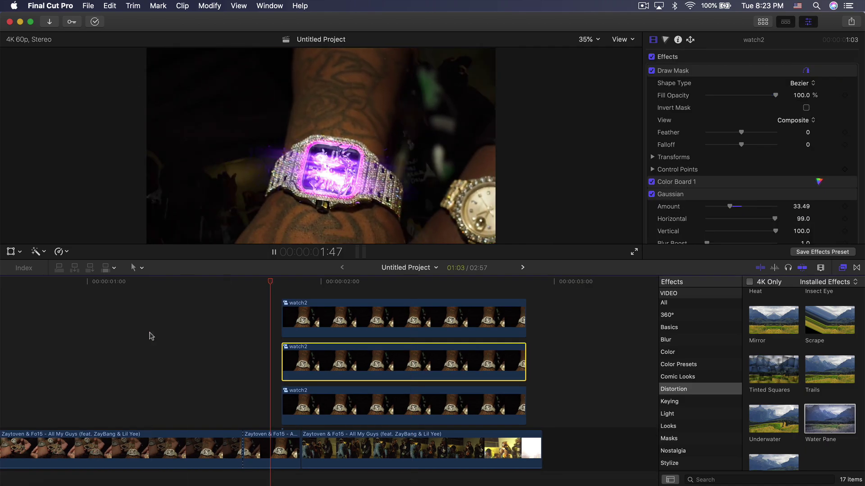
key(space)
key(space)
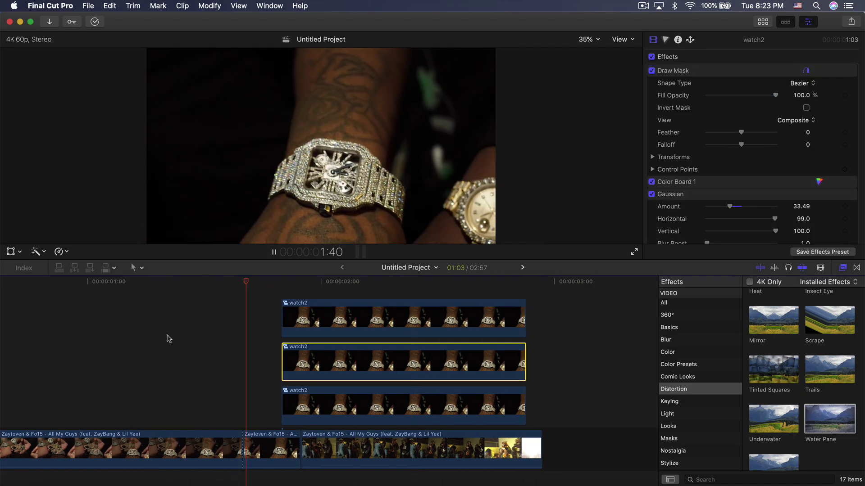
key(space)
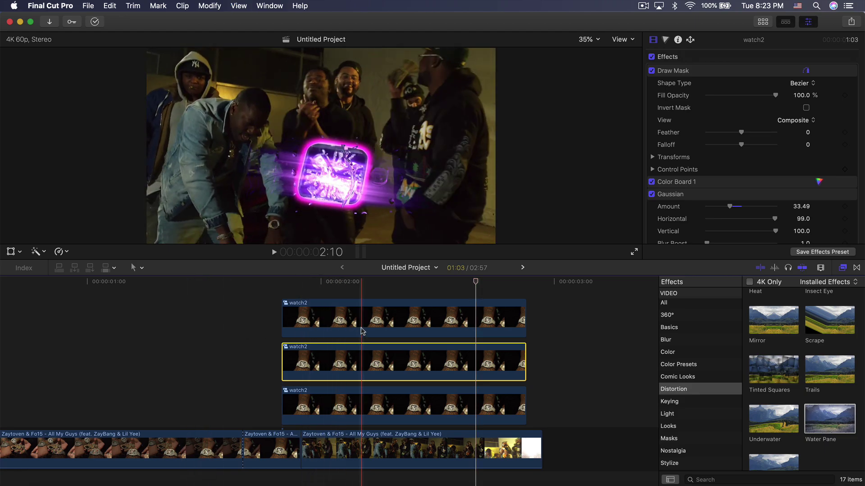
key(v)
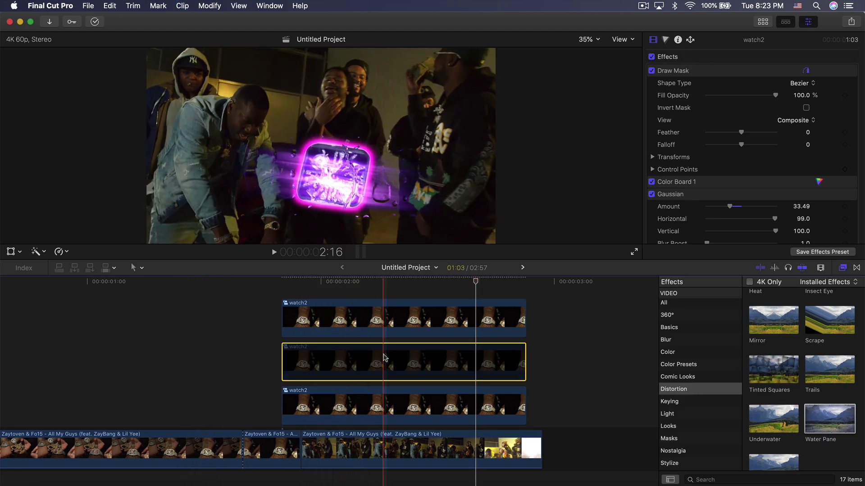
key(space)
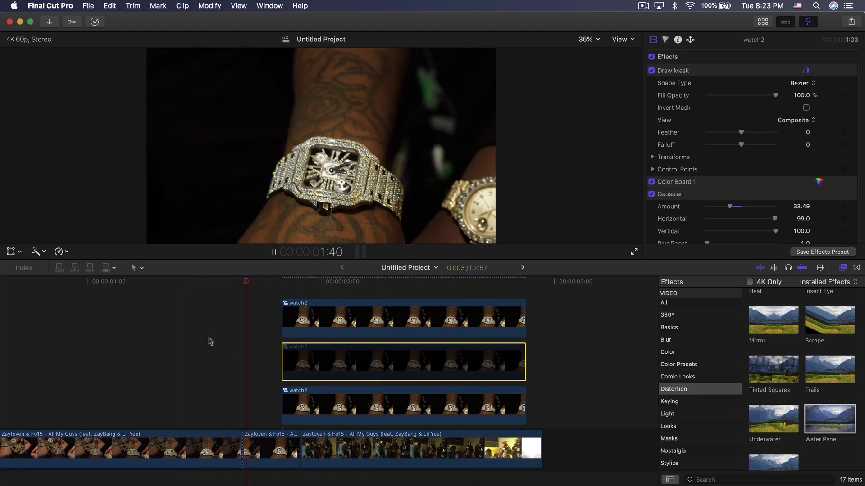